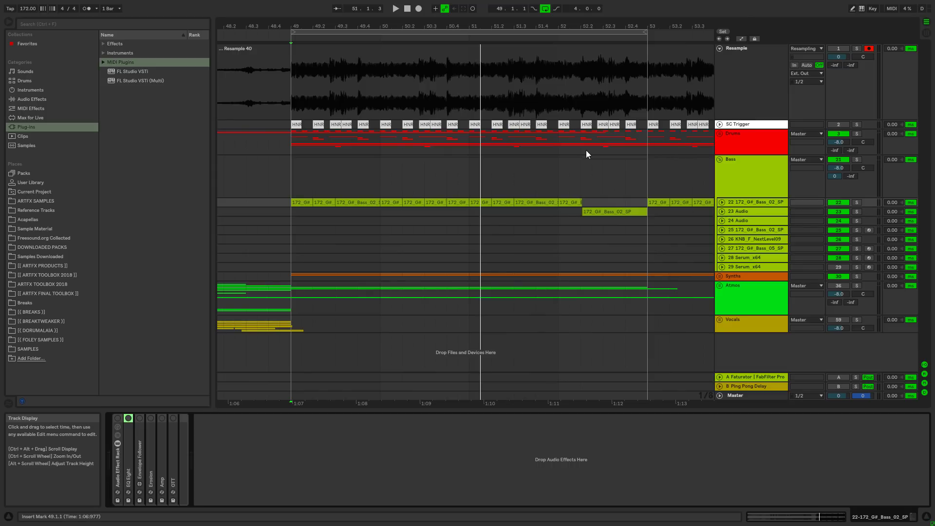
- Collapse the Bass group and audition the looped section of the full mix from bar 49
{"action": "left_click", "coordinate": [294, 137]}
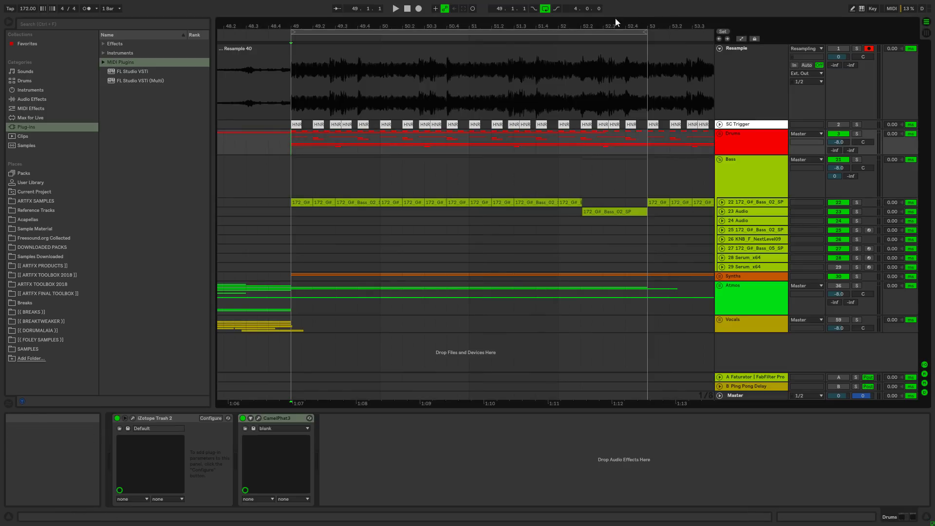
{"action": "left_click_drag", "start_coordinate": [571, 26], "coordinate": [516, 26]}
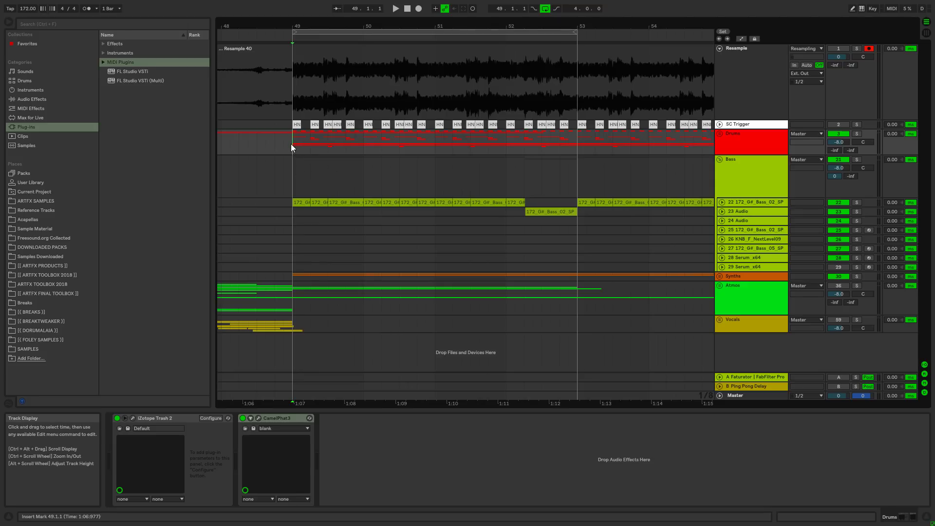
{"action": "left_click", "coordinate": [720, 159]}
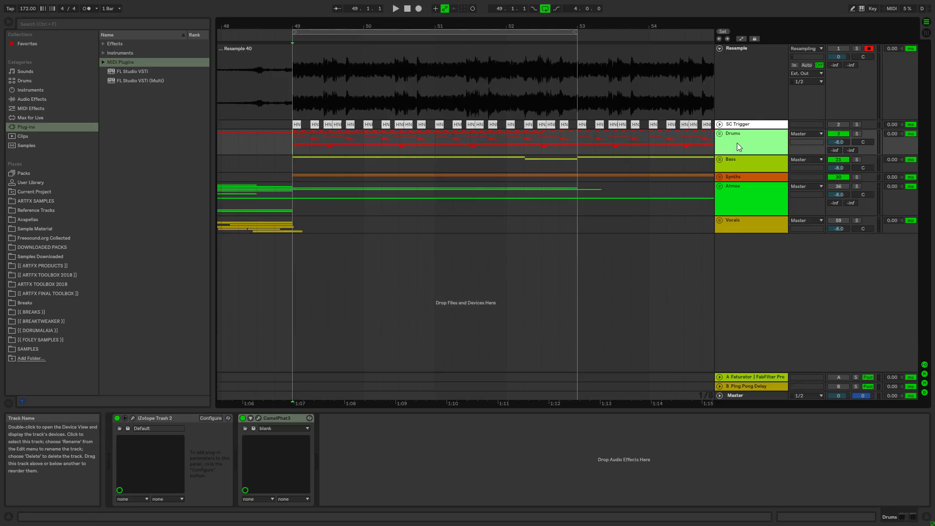
{"action": "left_click", "coordinate": [740, 168]}
{"action": "left_click", "coordinate": [740, 178]}
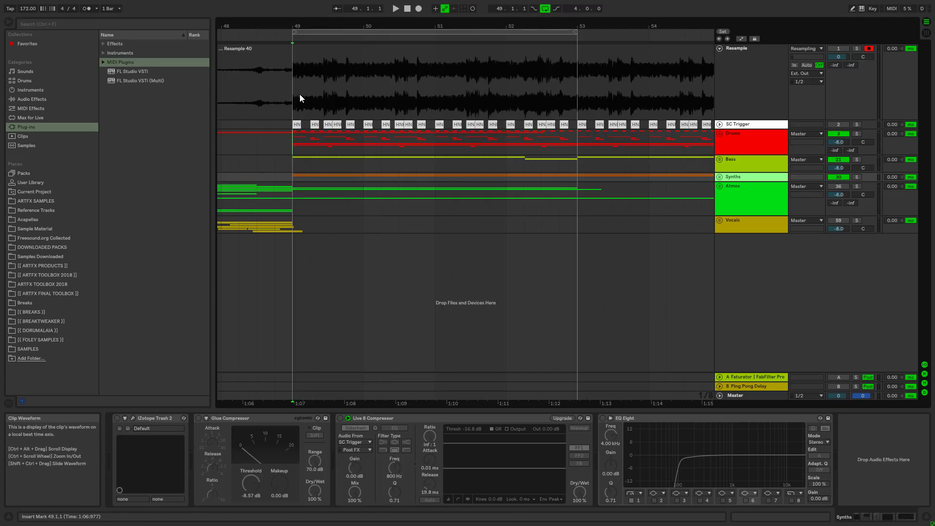
{"action": "key", "text": "space"}
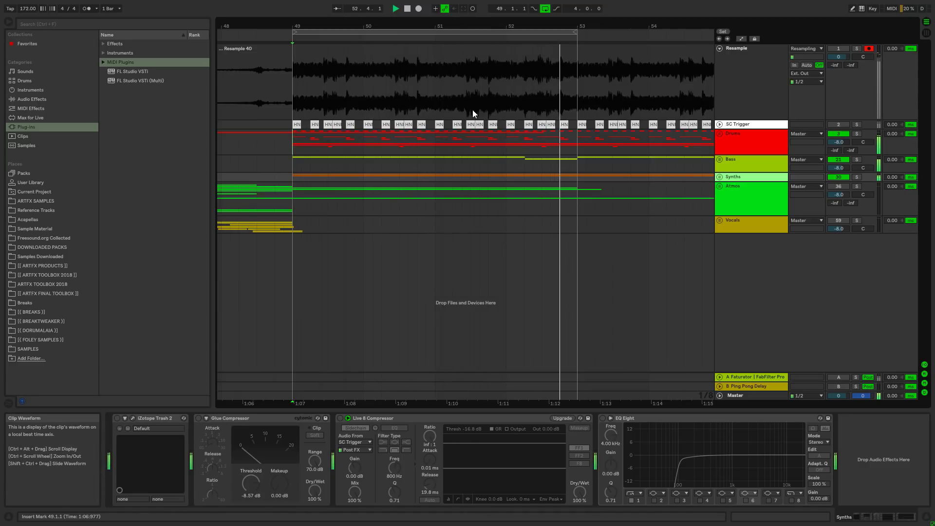
{"action": "key", "text": "space"}
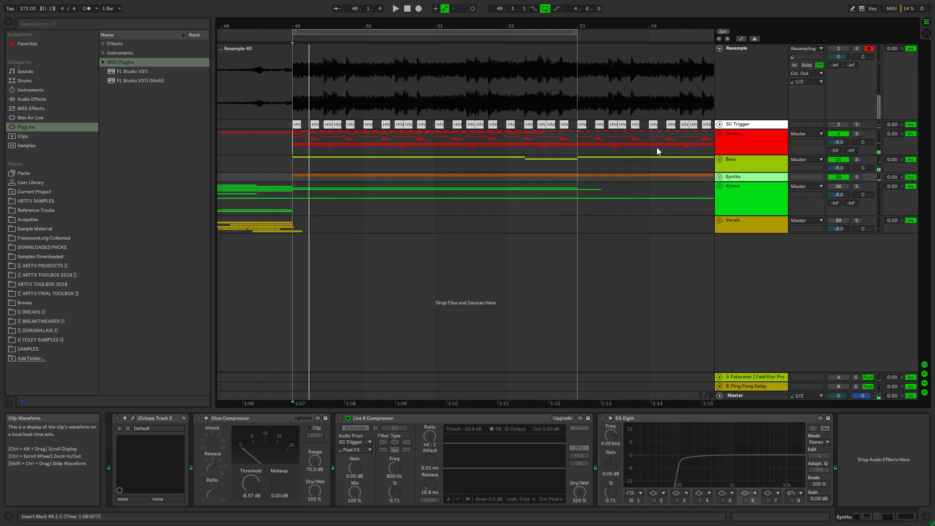
- Expand the Bass group, solo and unfold track 22 (172_G#_Bass_02_SP), and audition it on its own
{"action": "left_click", "coordinate": [746, 164]}
{"action": "left_click", "coordinate": [719, 159]}
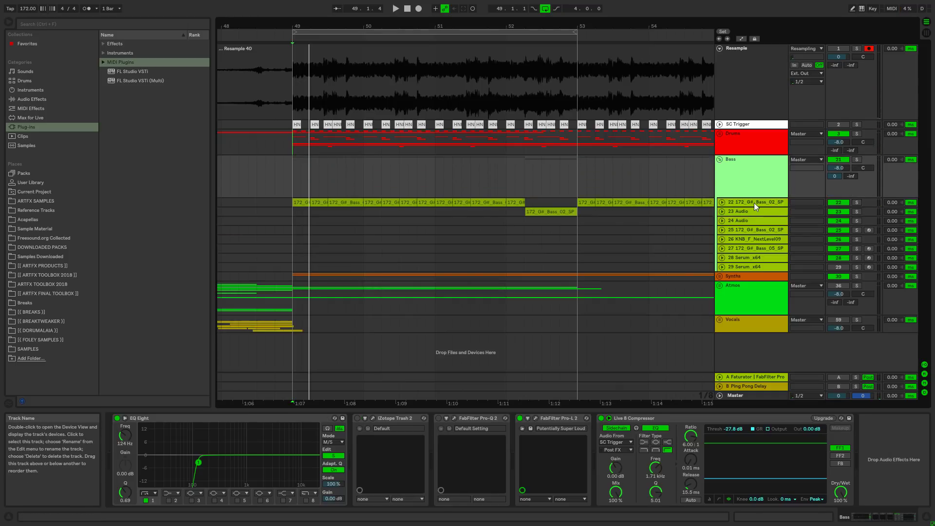
{"action": "left_click", "coordinate": [753, 203]}
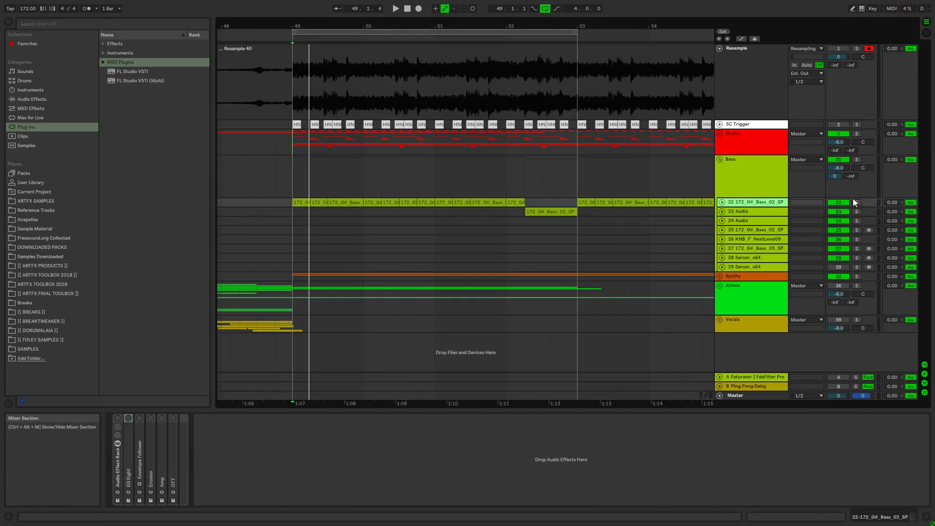
{"action": "left_click", "coordinate": [855, 201]}
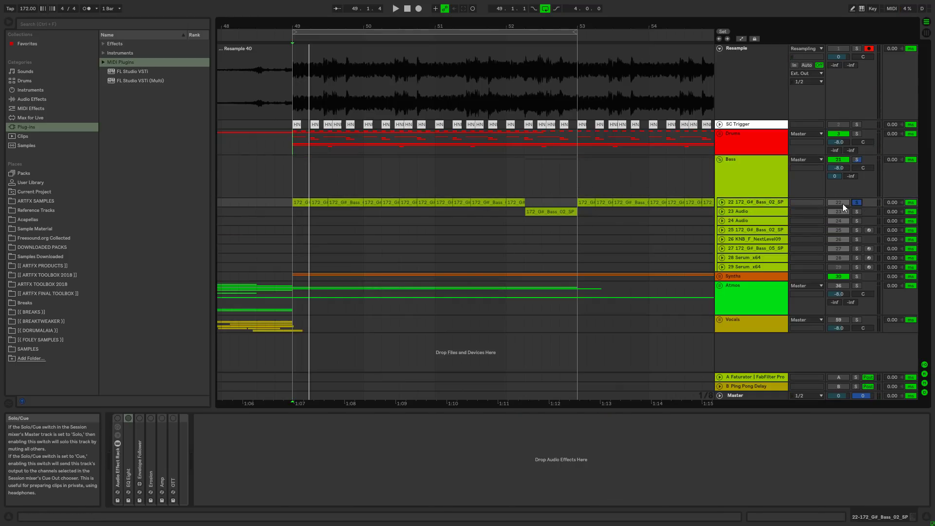
{"action": "left_click", "coordinate": [721, 202]}
{"action": "key", "text": "space"}
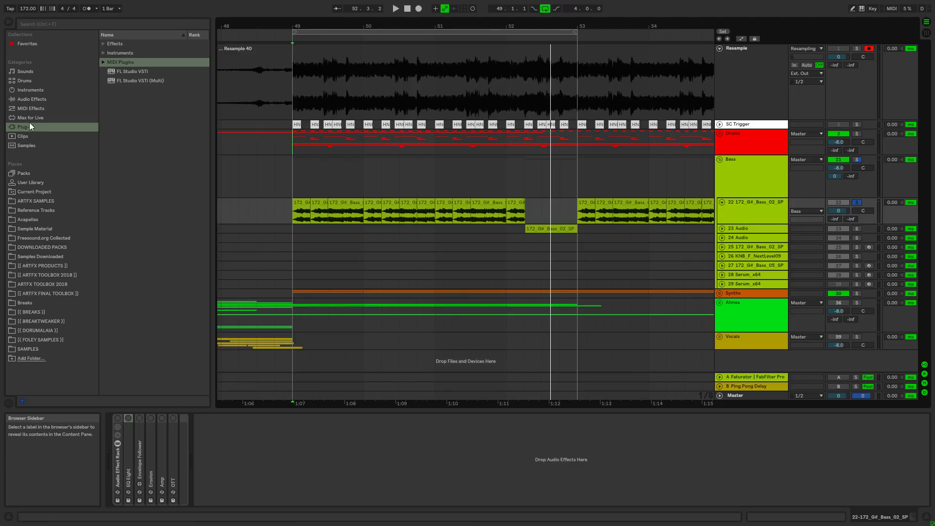
- Load the Voxengo SPAN Plus visualizer effect at the end of track 22's device chain
{"action": "left_click", "coordinate": [103, 44]}
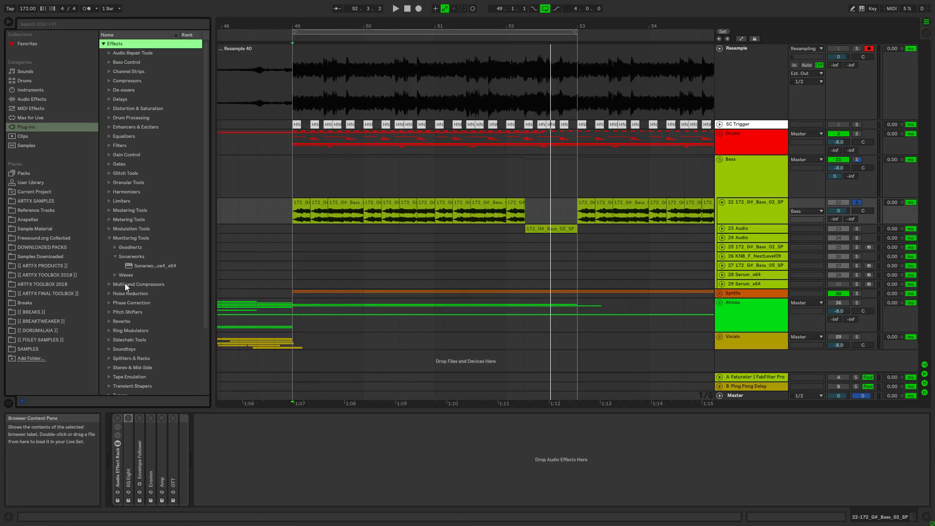
{"action": "left_click", "coordinate": [109, 232]}
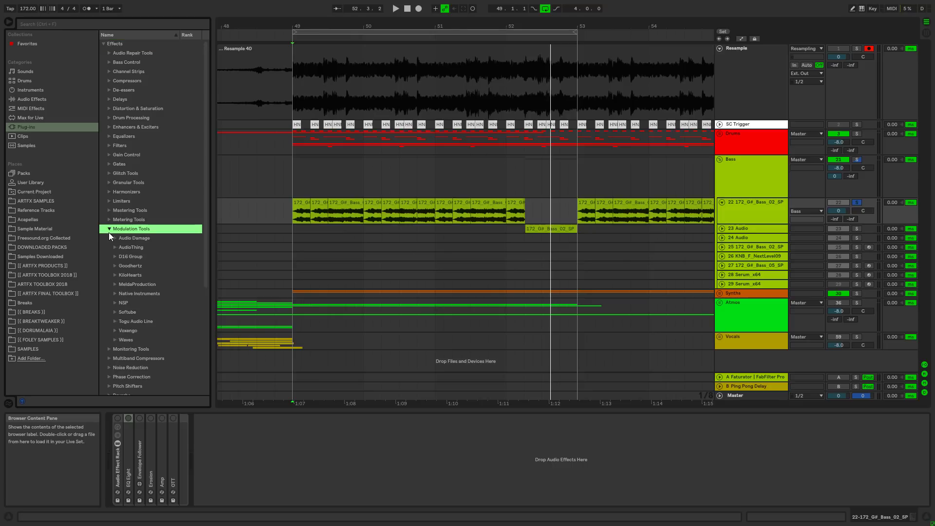
{"action": "scroll", "coordinate": [123, 334], "scroll_direction": "down", "scroll_amount": 2}
{"action": "left_click", "coordinate": [109, 334]}
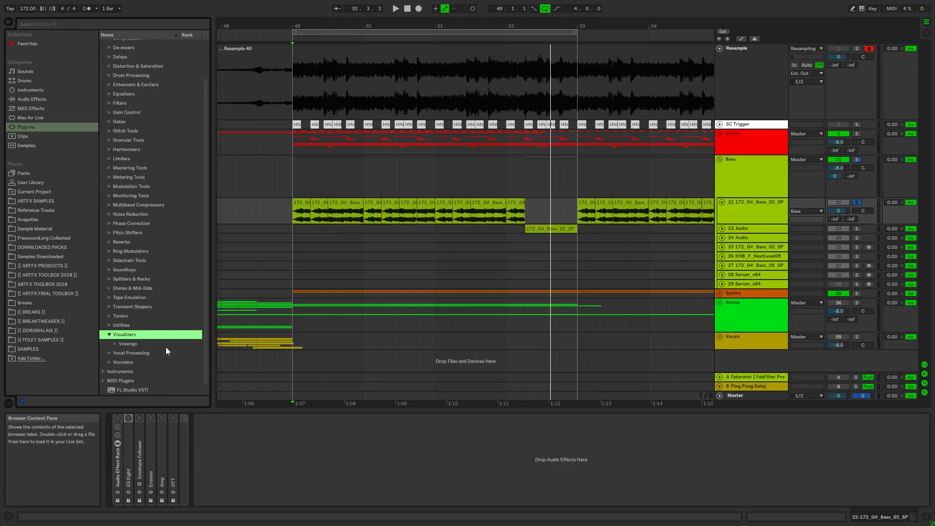
{"action": "left_click", "coordinate": [114, 334]}
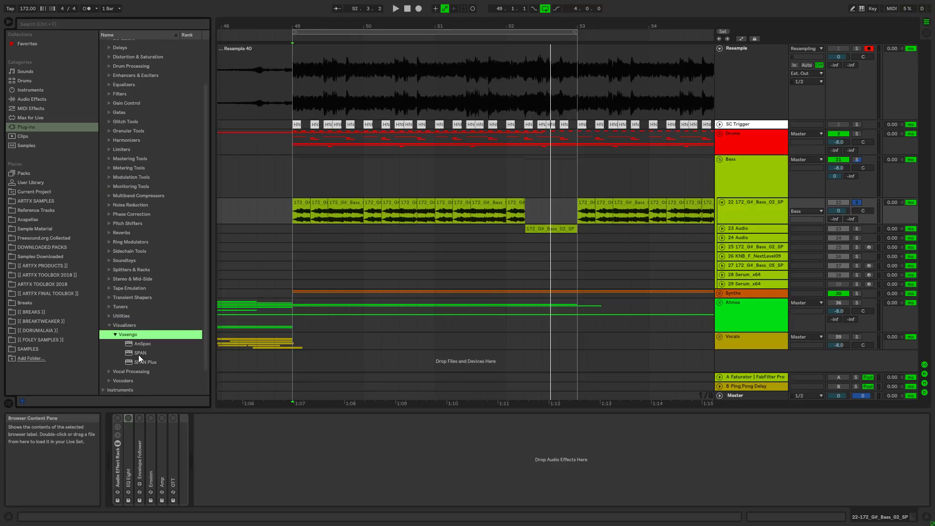
{"action": "left_click_drag", "start_coordinate": [140, 361], "coordinate": [399, 463]}
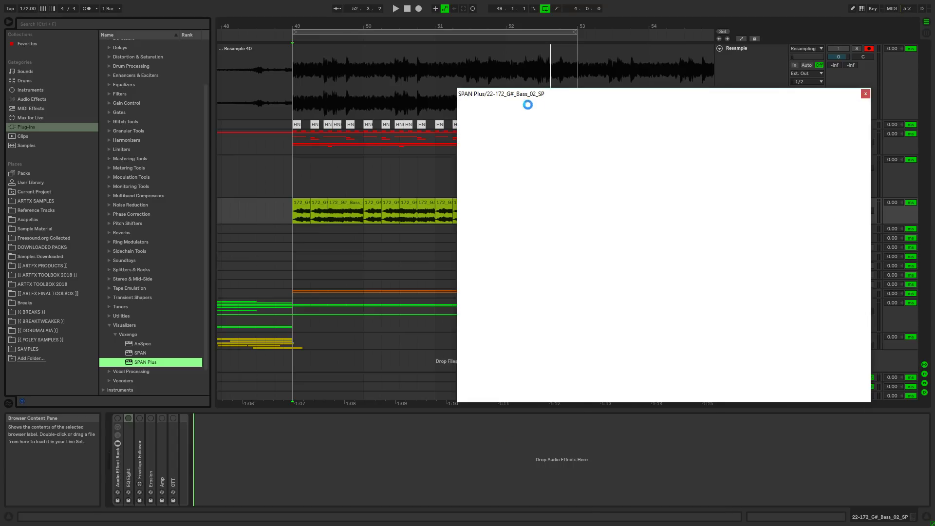
{"action": "left_click_drag", "start_coordinate": [516, 96], "coordinate": [389, 72]}
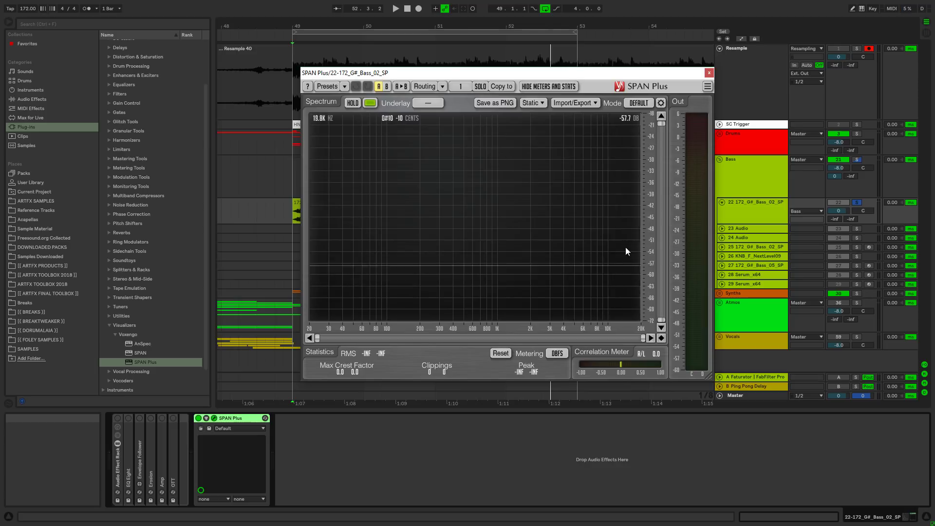
- Play the soloed bass through SPAN Plus and set the spectrum display's Range Lo to -180 to examine its frequency content
{"action": "key", "text": "space"}
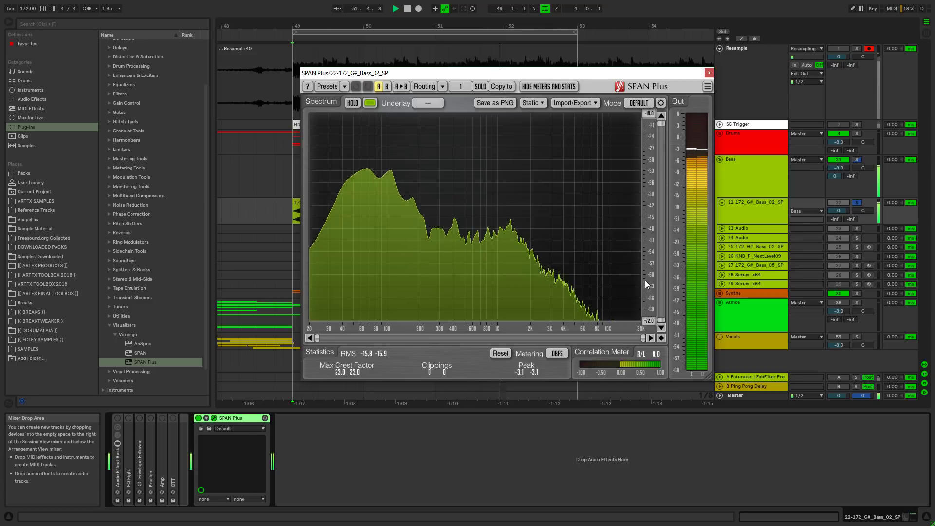
{"action": "key", "text": "space"}
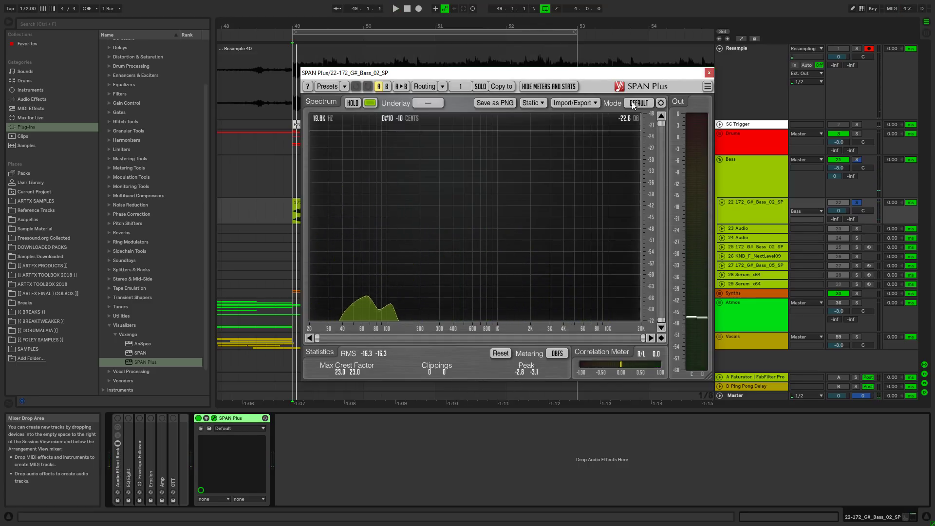
{"action": "left_click", "coordinate": [660, 103]}
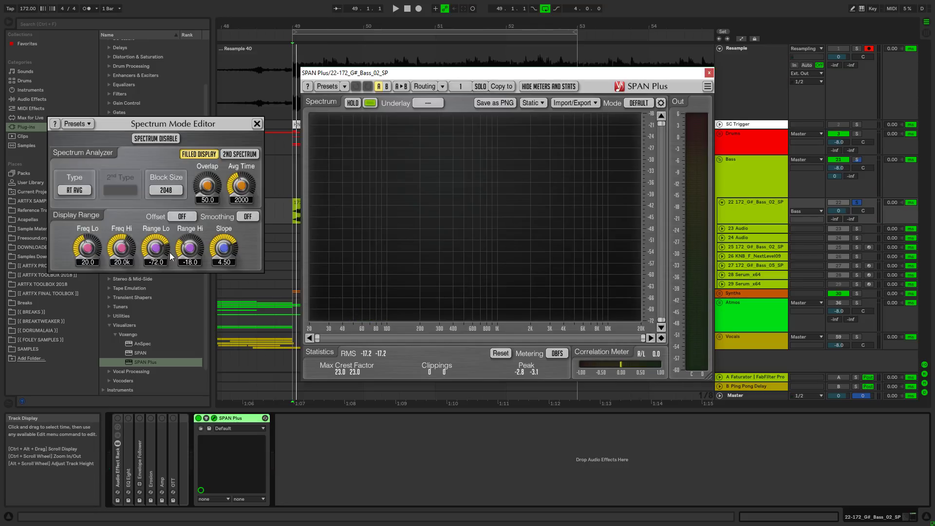
{"action": "left_click_drag", "start_coordinate": [164, 250], "coordinate": [163, 255]}
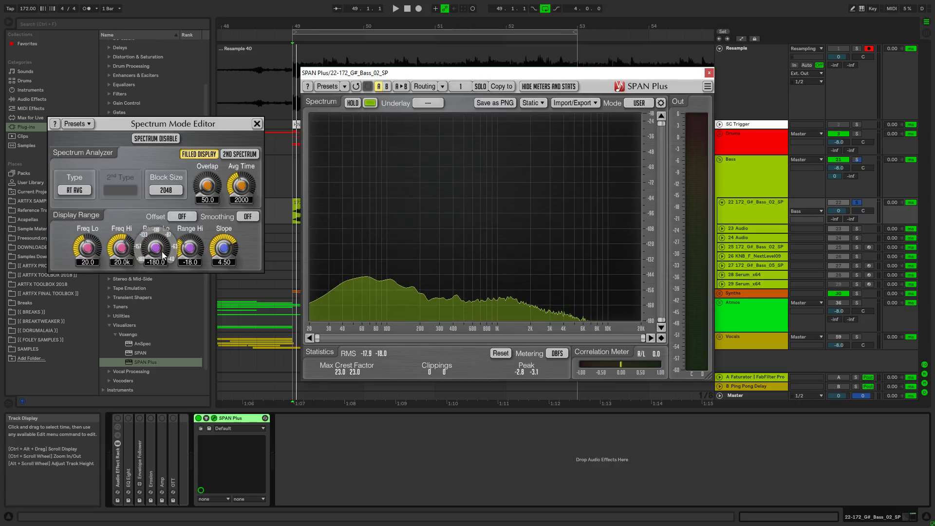
{"action": "key", "text": "space"}
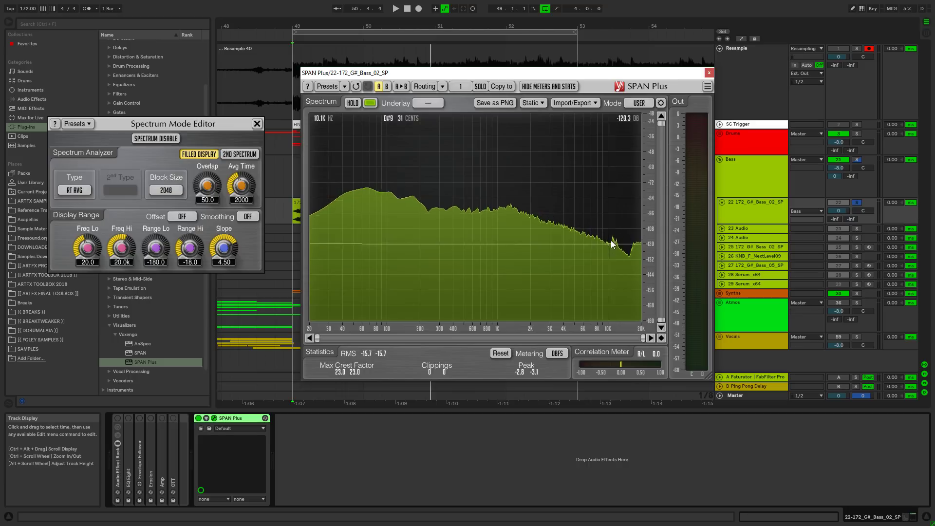
- Close the Spectrum Mode Editor and SPAN Plus, and delete SPAN Plus from track 22
{"action": "left_click", "coordinate": [258, 123]}
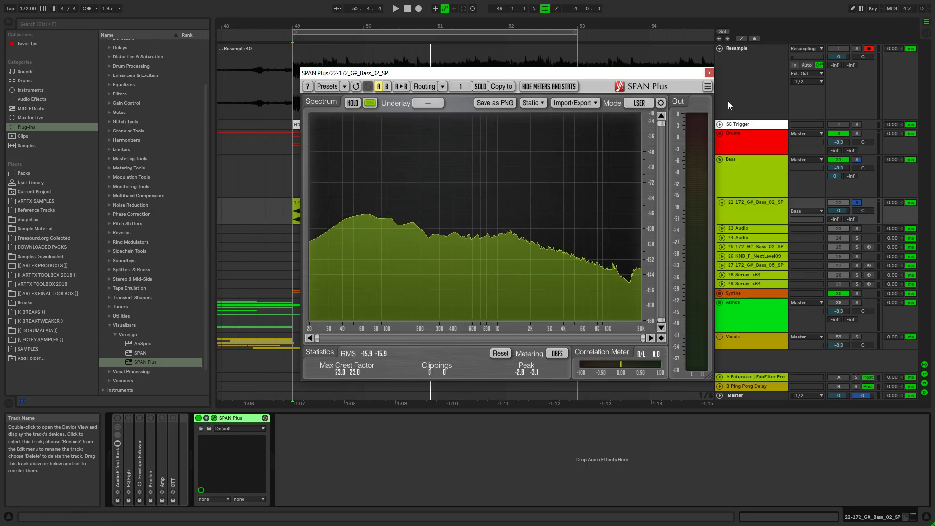
{"action": "left_click", "coordinate": [709, 73]}
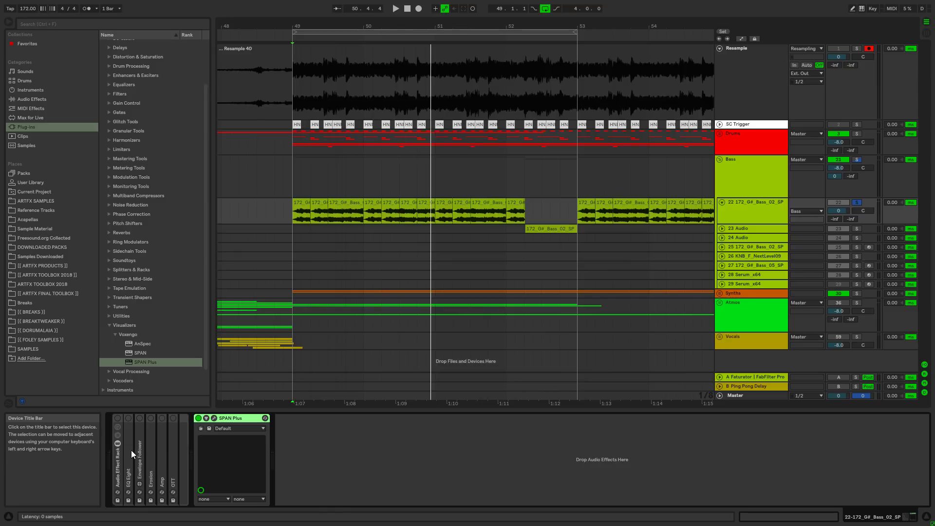
{"action": "key", "text": "Delete"}
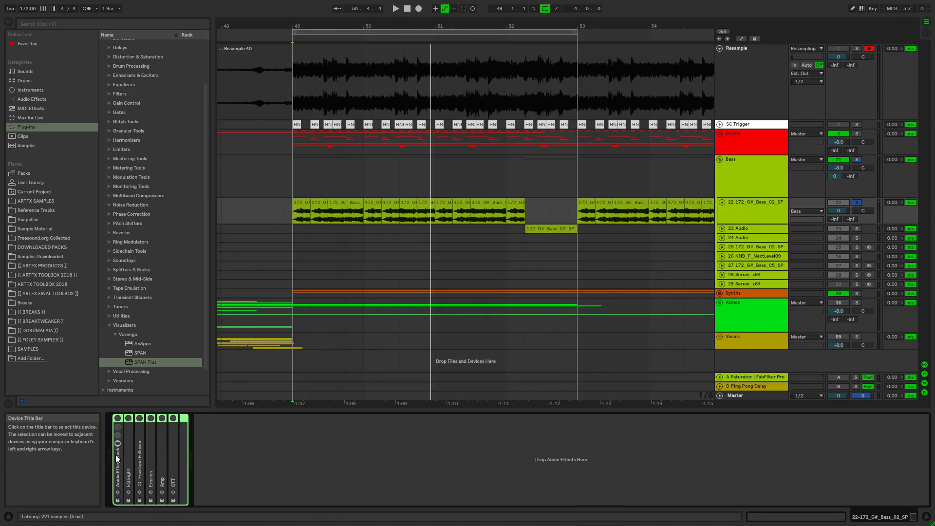
- Unfold EQ Eight inside track 22's Audio Effect Rack and activate it with its high-cut band 8 turned off
{"action": "double_click", "coordinate": [119, 458]}
{"action": "double_click", "coordinate": [119, 457]}
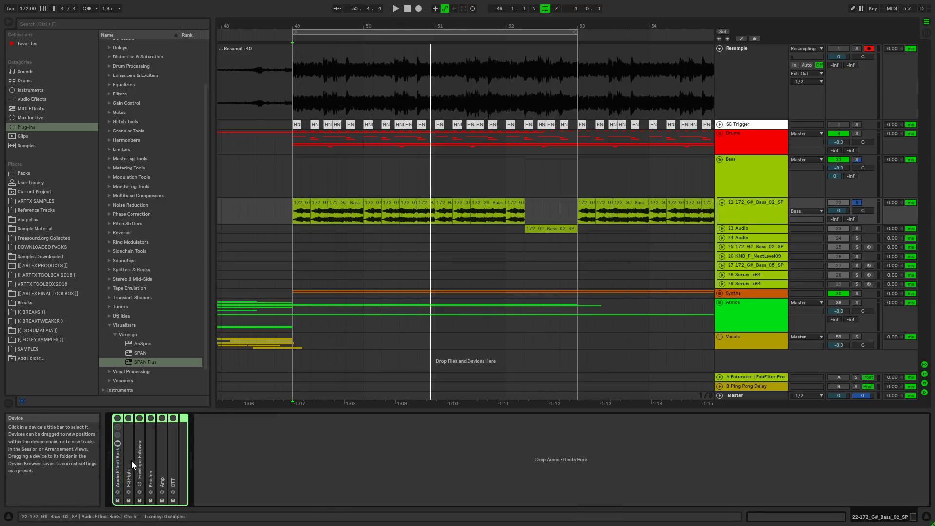
{"action": "double_click", "coordinate": [132, 460]}
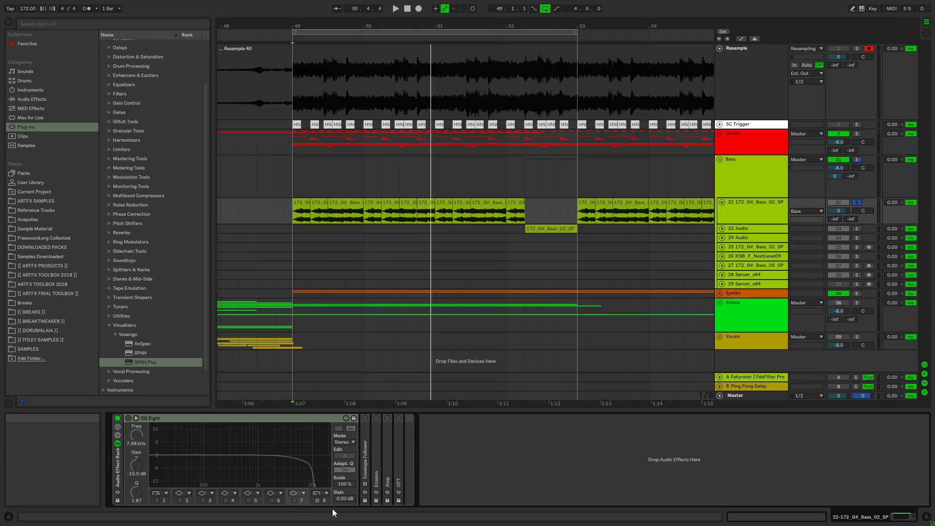
{"action": "left_click", "coordinate": [319, 500]}
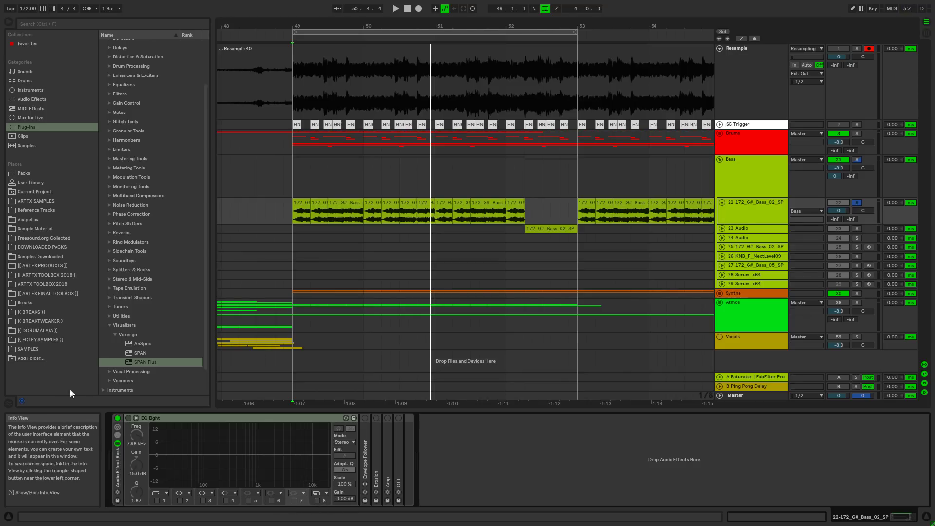
{"action": "left_click", "coordinate": [128, 417]}
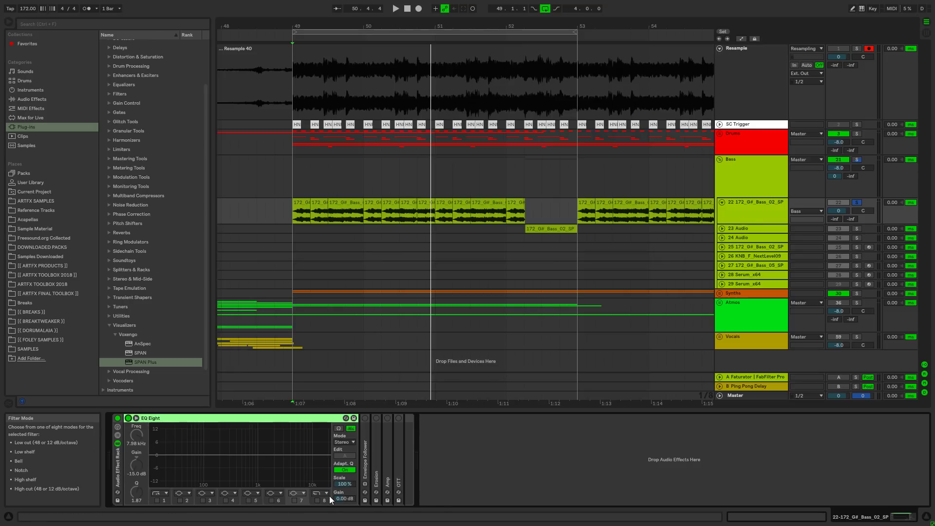
- Audition the soloed bass without the high cut, turn EQ Eight's band 8 back on, and replay the loop to compare
{"action": "key", "text": "space"}
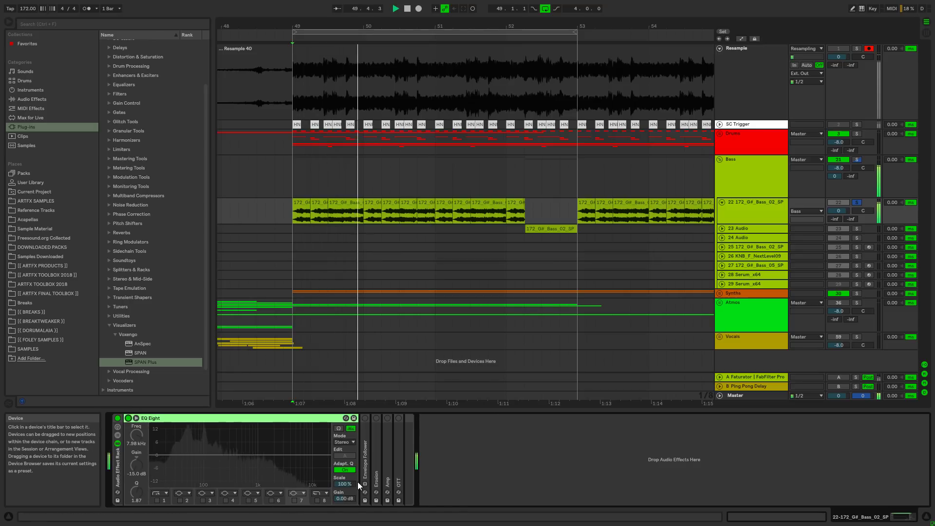
{"action": "key", "text": "space"}
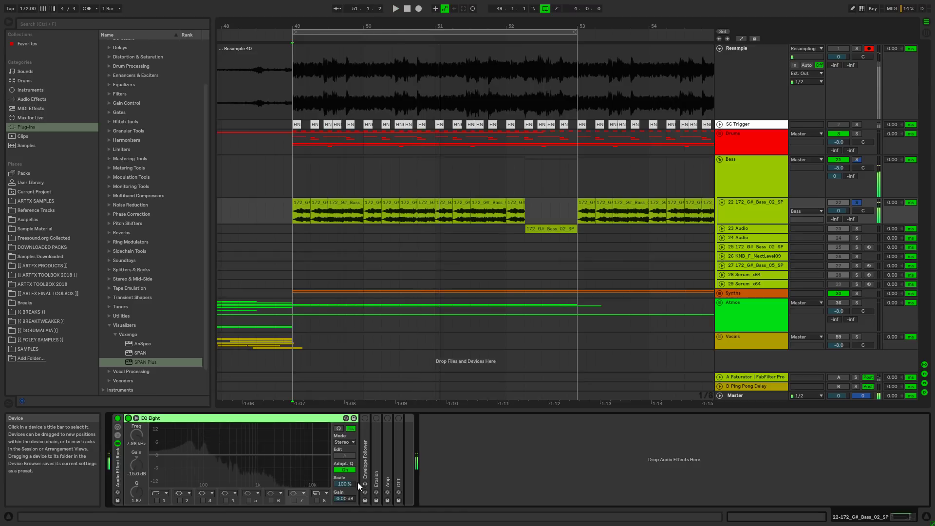
{"action": "left_click", "coordinate": [317, 500]}
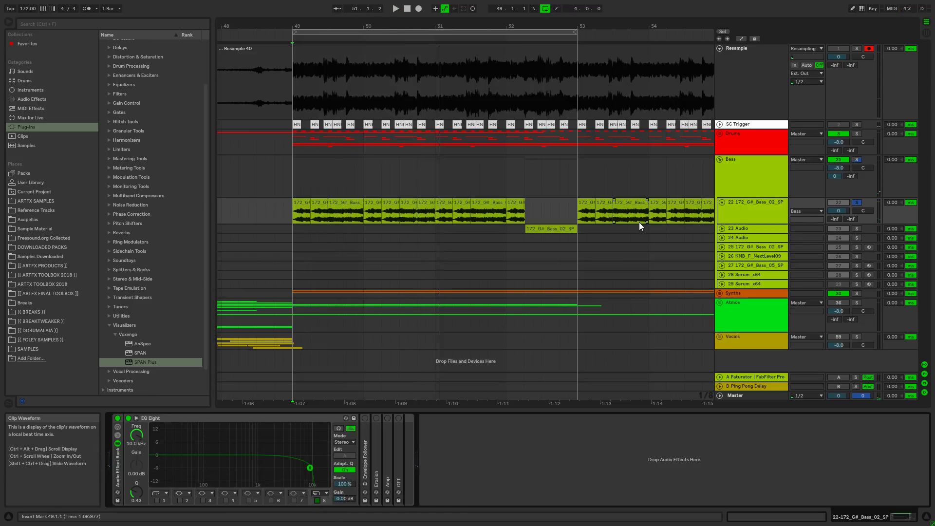
{"action": "key", "text": "space"}
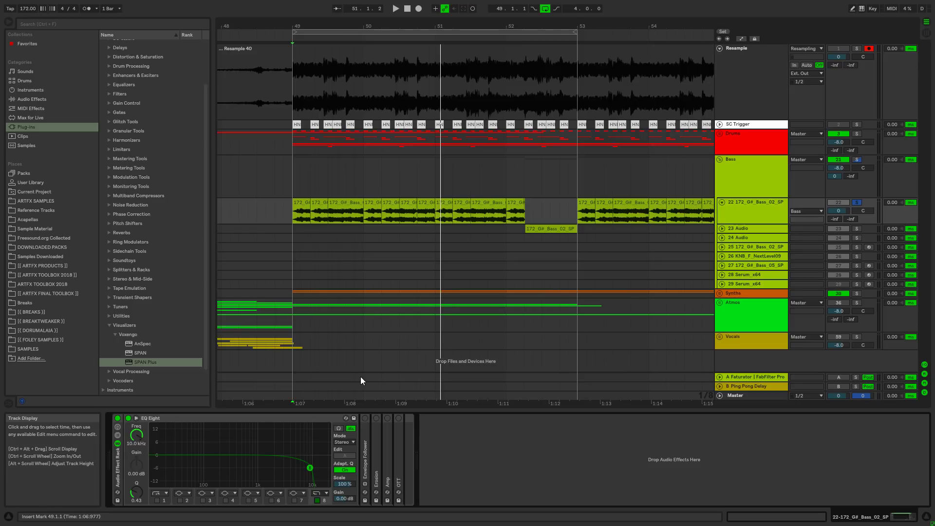
{"action": "key", "text": "space"}
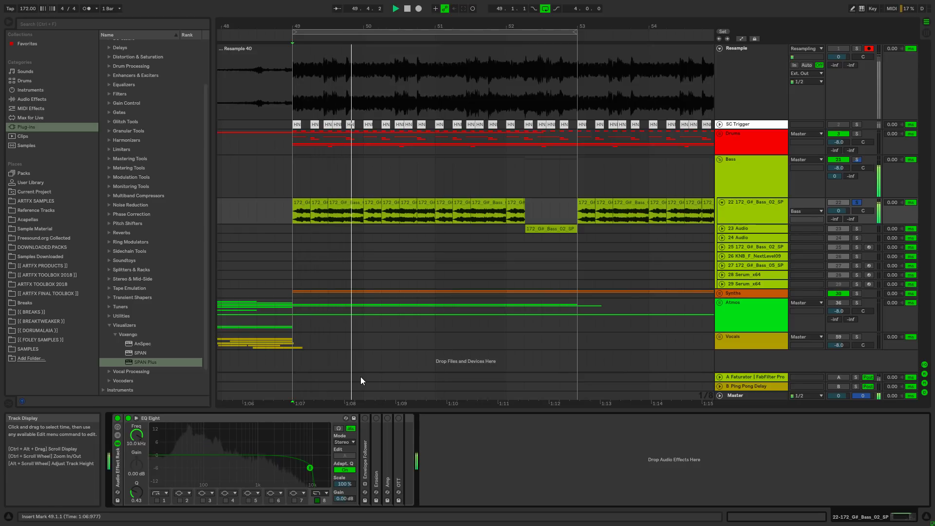
{"action": "key", "text": "space"}
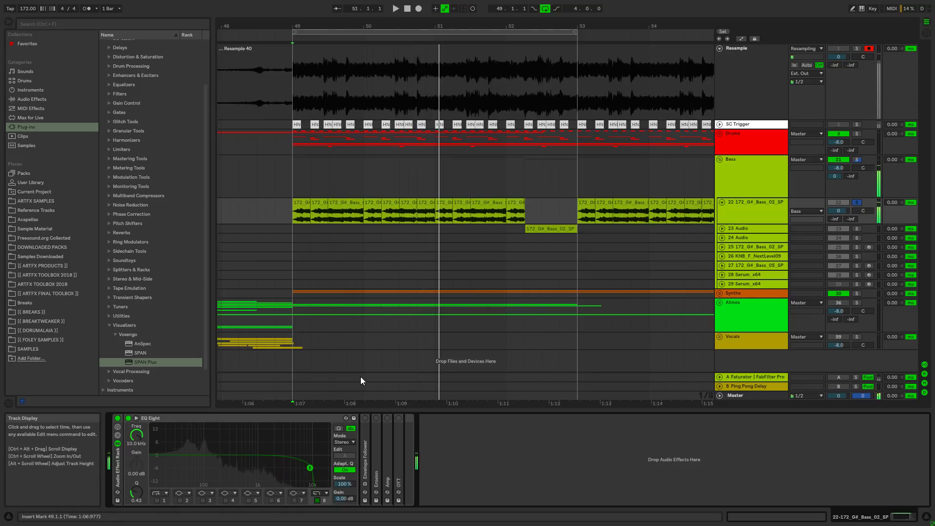
{"action": "key", "text": "space"}
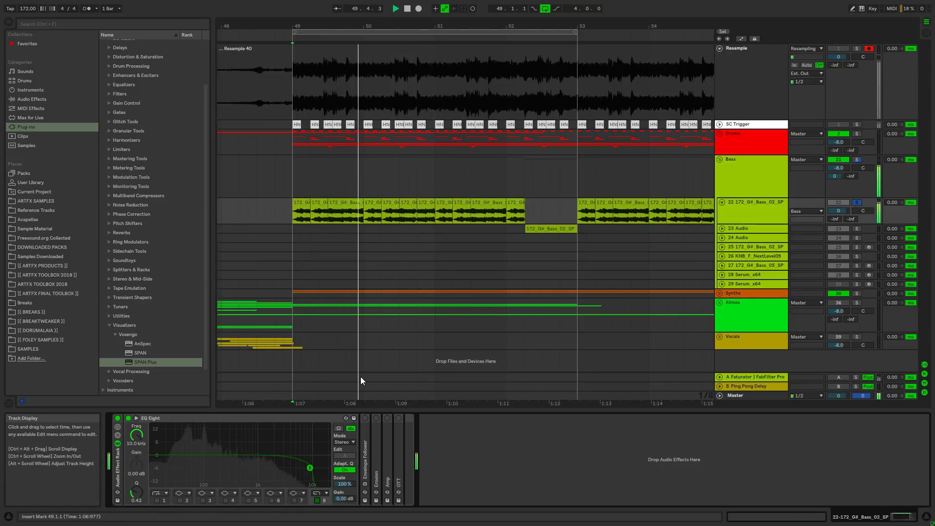
- Enable EQ Eight's band 1 low cut, move it to about 5.6 kHz, and audition the isolated highs of the soloed bass
{"action": "key", "text": "space"}
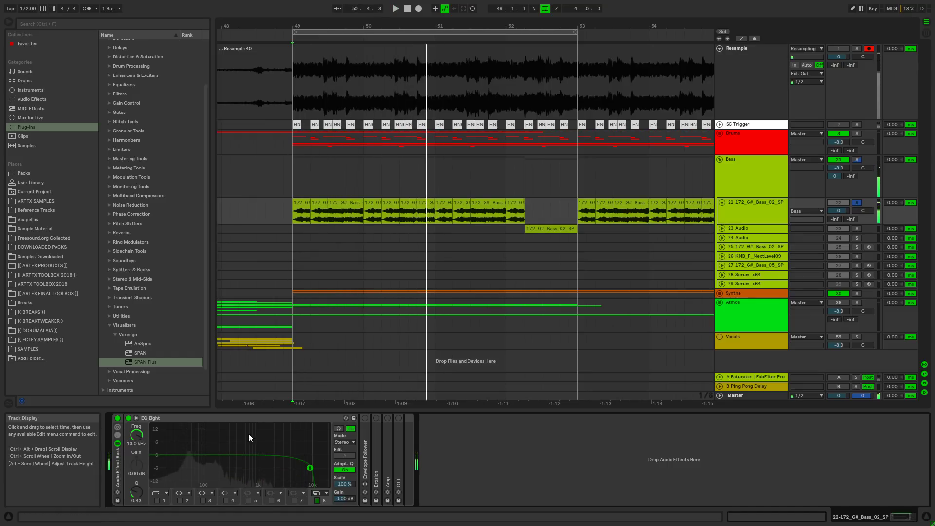
{"action": "left_click", "coordinate": [158, 500]}
{"action": "left_click_drag", "start_coordinate": [178, 462], "coordinate": [296, 459]}
{"action": "key", "text": "space"}
{"action": "key", "text": "space"}
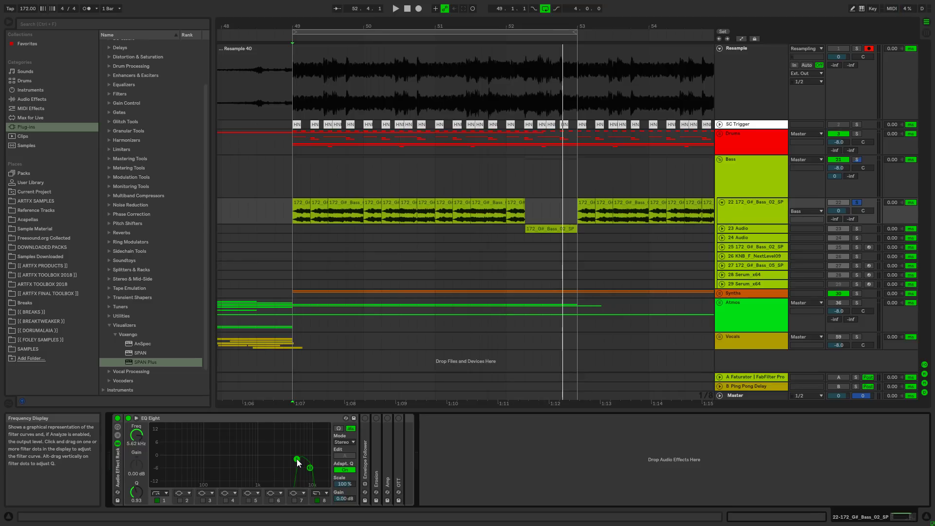
{"action": "key", "text": "space"}
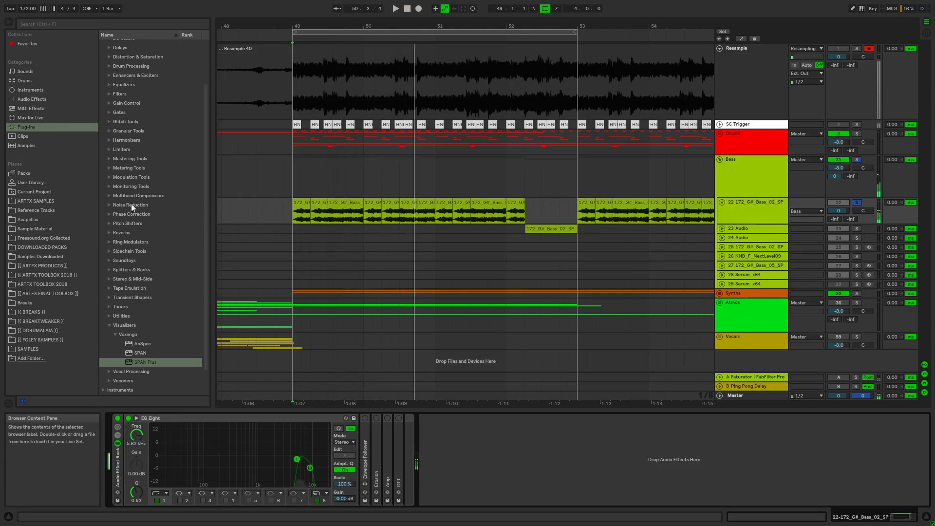
{"action": "key", "text": "space"}
- Add a Utility effect after track 22's Audio Effect Rack, boost its gain, and audition the isolated highs
{"action": "scroll", "coordinate": [136, 215], "scroll_direction": "down", "scroll_amount": 2}
{"action": "left_click", "coordinate": [51, 100]}
{"action": "scroll", "coordinate": [162, 353], "scroll_direction": "down", "scroll_amount": 4}
{"action": "left_click", "coordinate": [132, 371]}
{"action": "left_click_drag", "start_coordinate": [132, 373], "coordinate": [477, 447]}
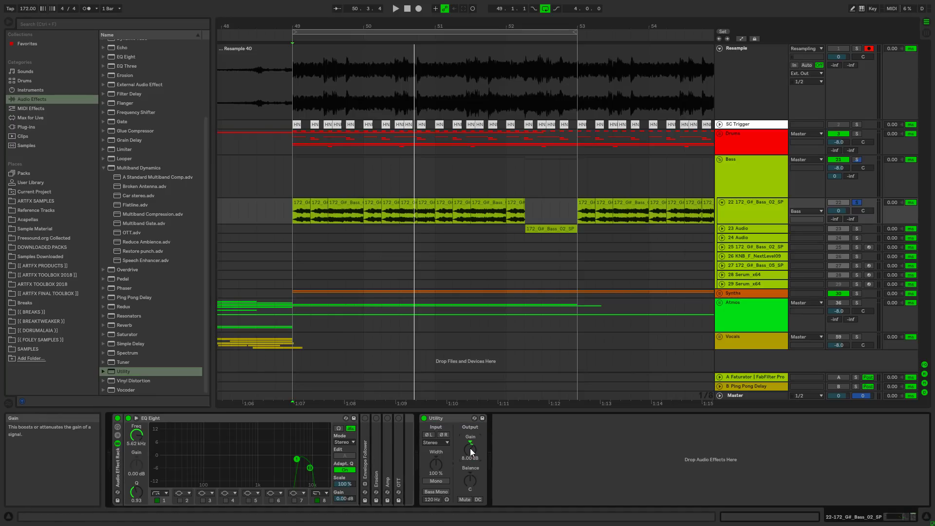
{"action": "key", "text": "space"}
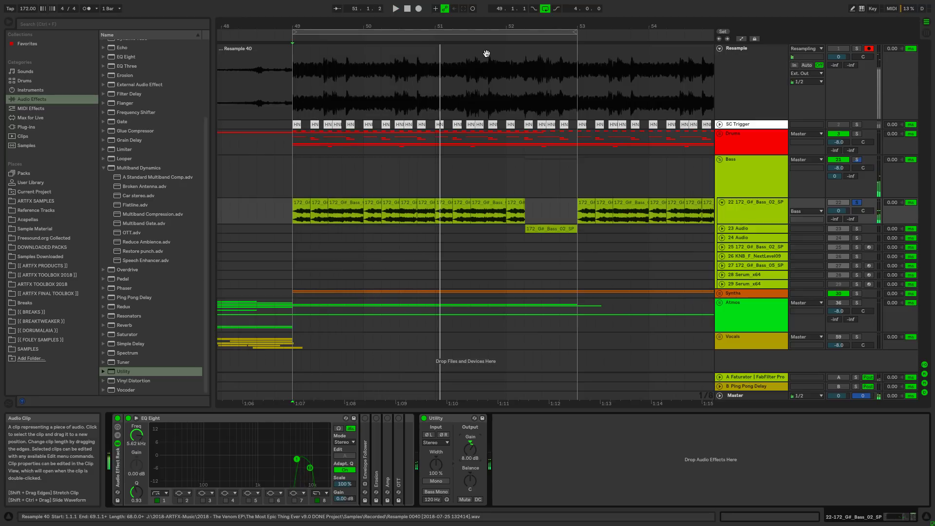
- Delete Utility from track 22 and turn off EQ Eight's band 1 low cut
{"action": "left_click", "coordinate": [445, 419]}
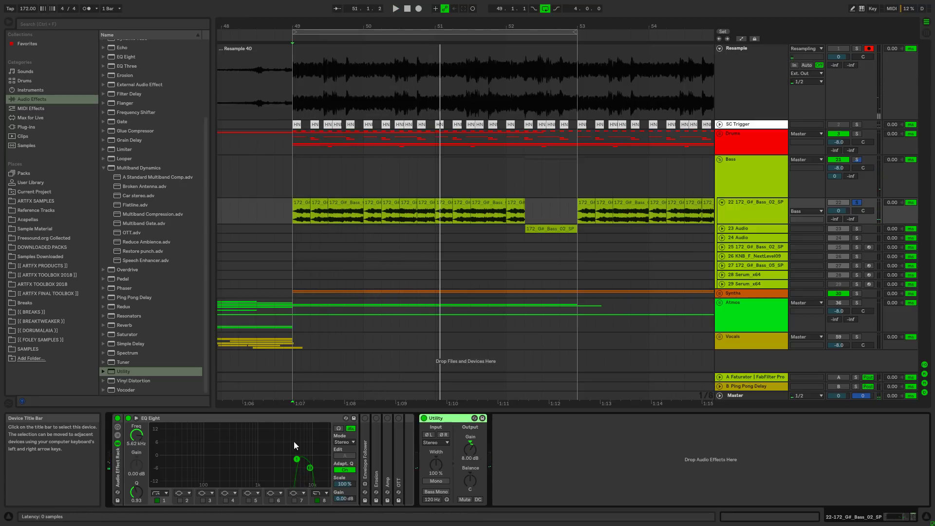
{"action": "key", "text": "Delete"}
{"action": "left_click", "coordinate": [157, 500]}
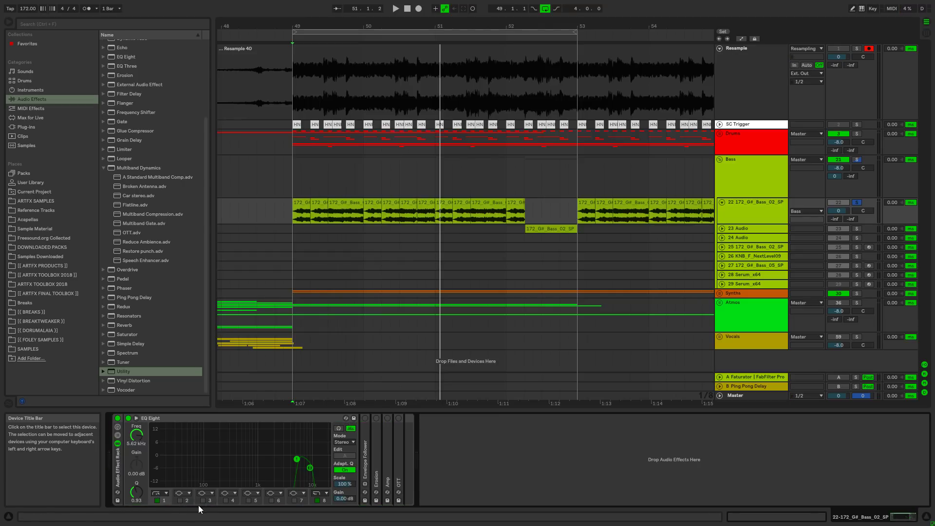
- Audition the bass with EQ Eight's 7.98 kHz band 7 cut off and on, leaving the band enabled
{"action": "left_click", "coordinate": [294, 501]}
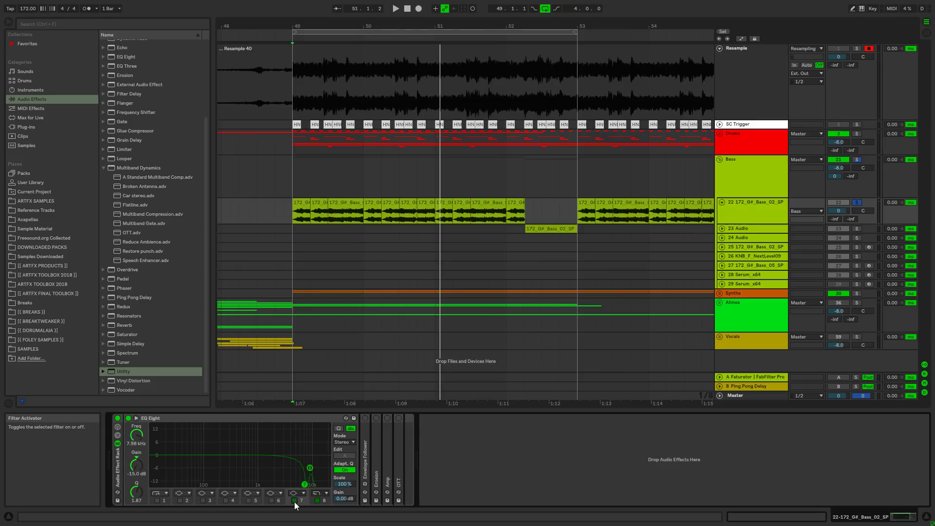
{"action": "left_click", "coordinate": [294, 500]}
{"action": "left_click", "coordinate": [294, 500]}
{"action": "key", "text": "space"}
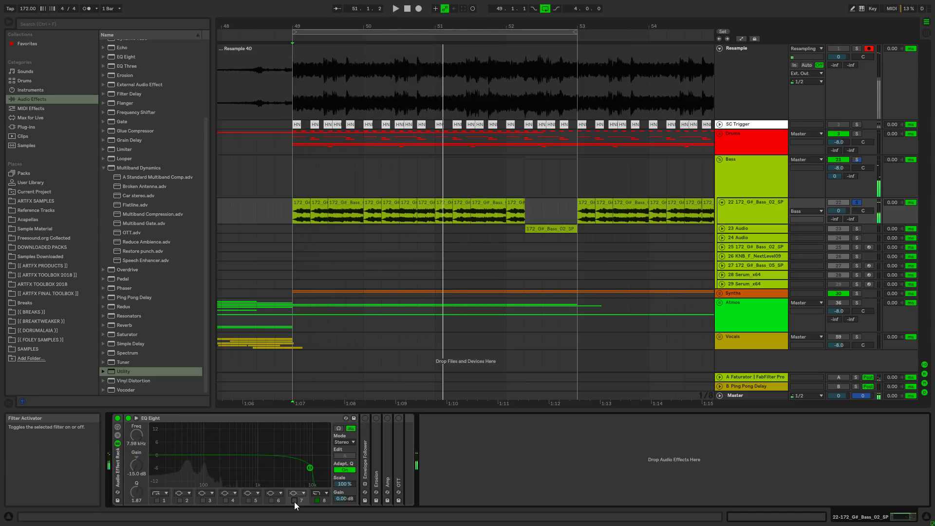
{"action": "left_click", "coordinate": [294, 501]}
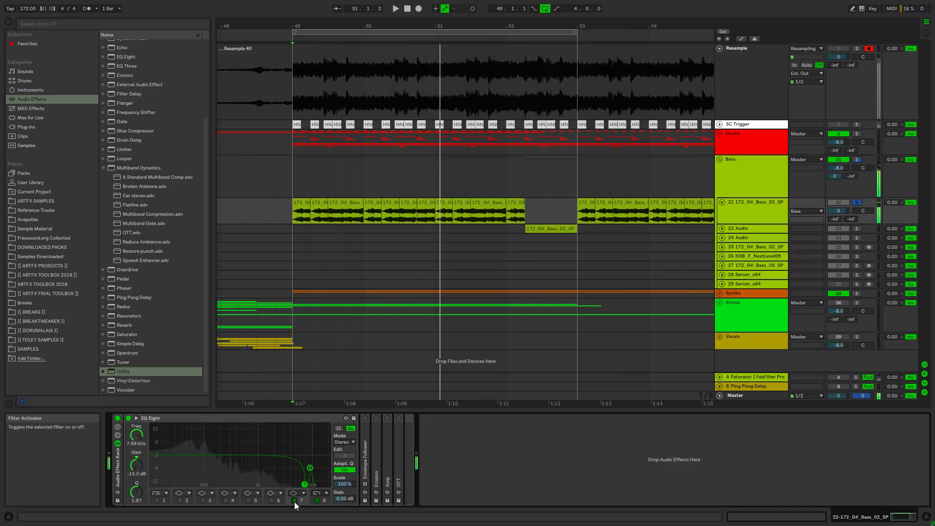
{"action": "key", "text": "space"}
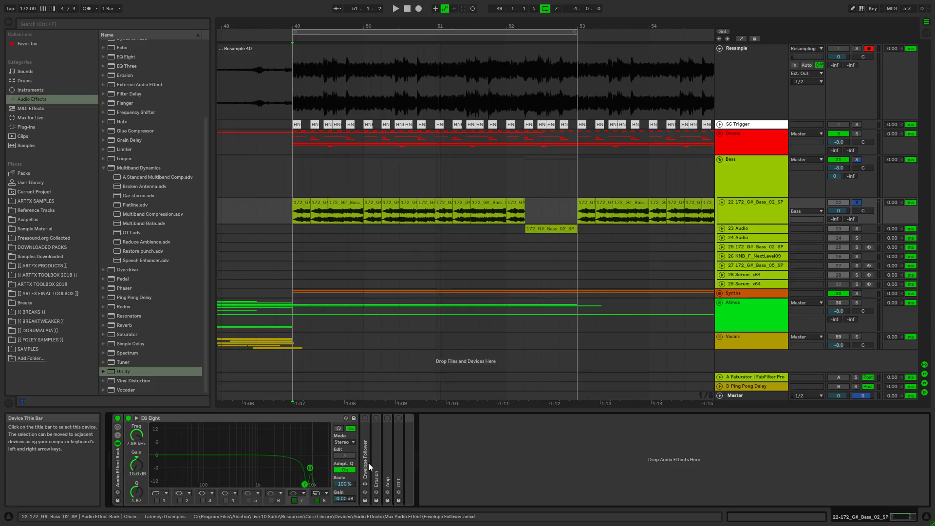
{"action": "double_click", "coordinate": [377, 440]}
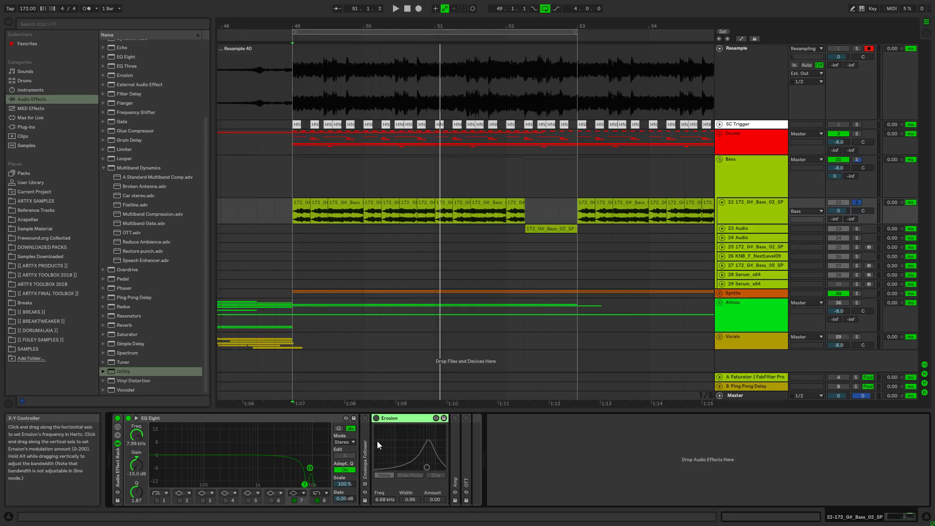
{"action": "left_click", "coordinate": [376, 419]}
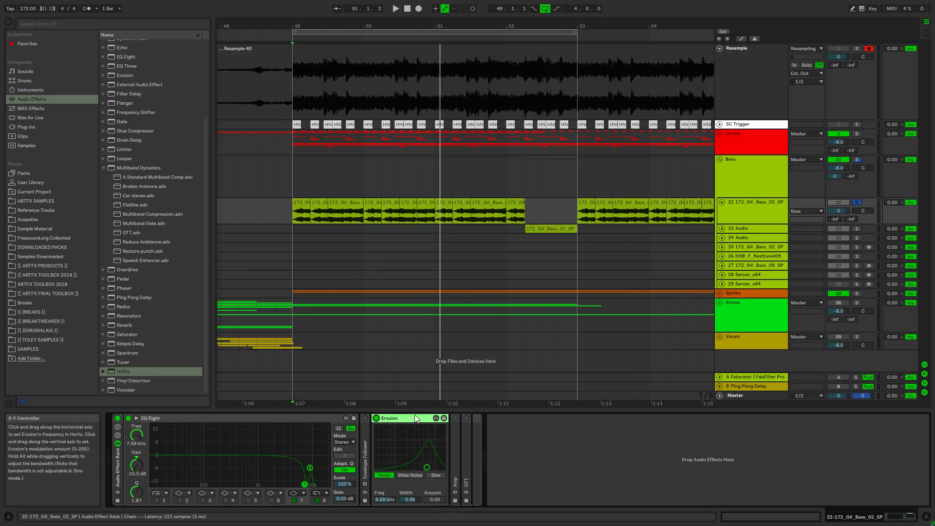
{"action": "left_click", "coordinate": [376, 419]}
{"action": "double_click", "coordinate": [389, 417]}
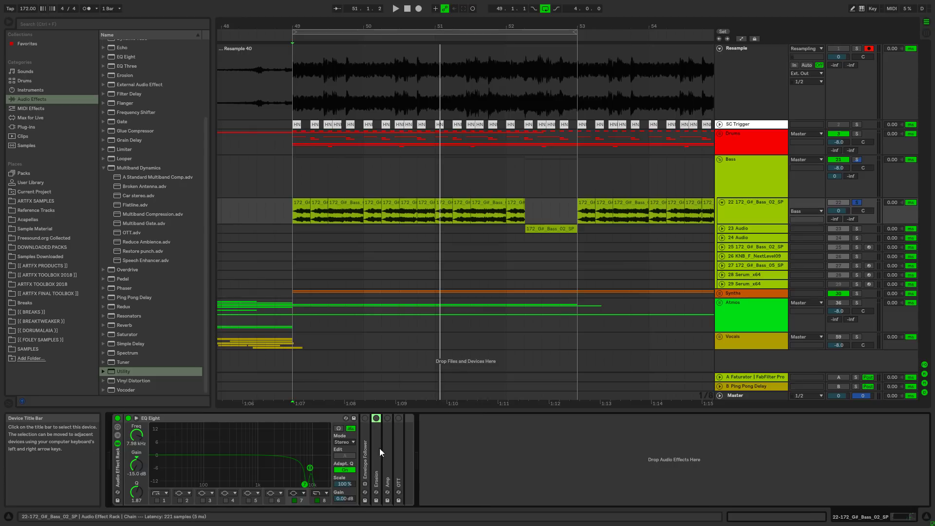
- Add a second Erosion after the rack in Noise mode with width 1.37, and audition the loop while raising its amount to 156
{"action": "scroll", "coordinate": [189, 142], "scroll_direction": "up", "scroll_amount": 3}
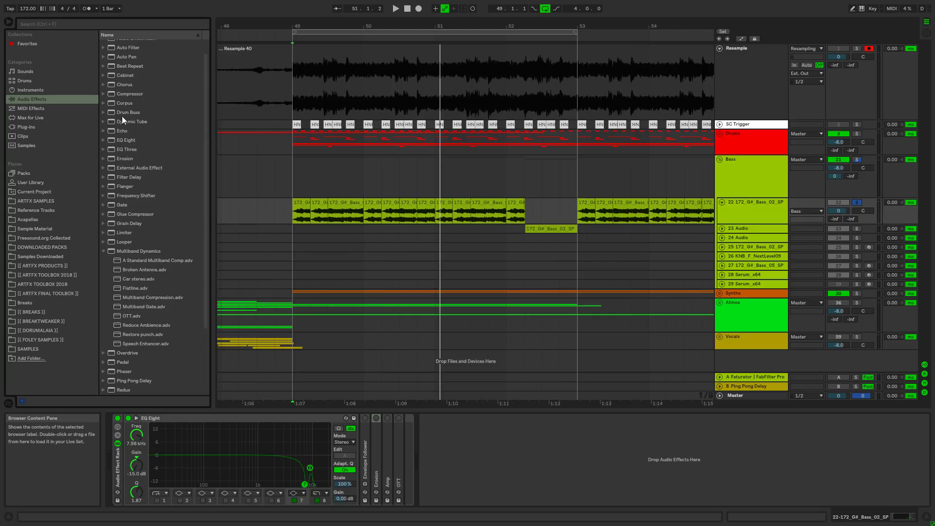
{"action": "left_click_drag", "start_coordinate": [123, 156], "coordinate": [440, 437]}
{"action": "left_click", "coordinate": [432, 475]}
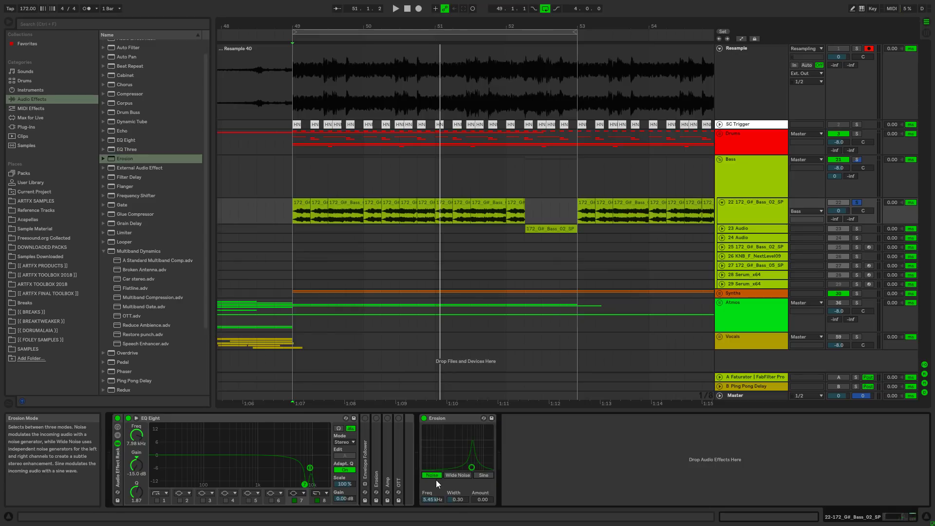
{"action": "left_click_drag", "start_coordinate": [468, 499], "coordinate": [468, 479]}
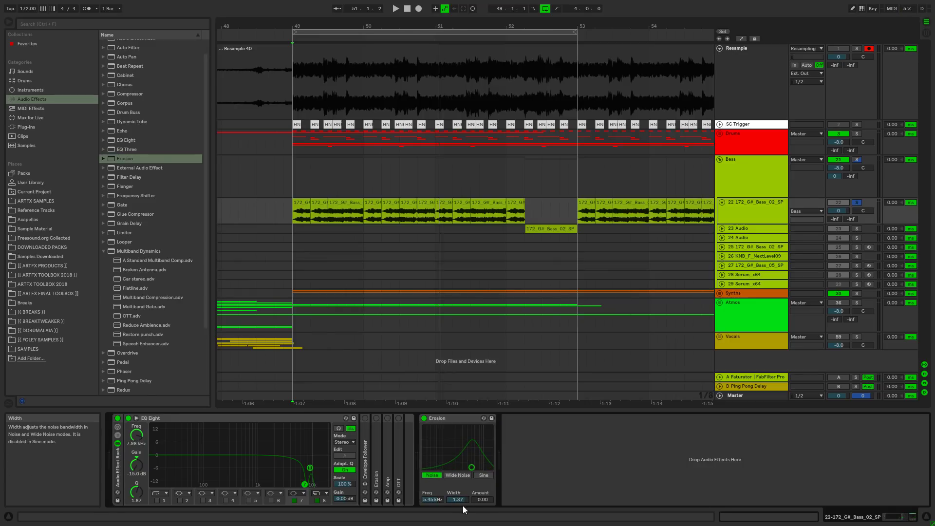
{"action": "key", "text": "space"}
{"action": "left_click_drag", "start_coordinate": [483, 498], "coordinate": [482, 443]}
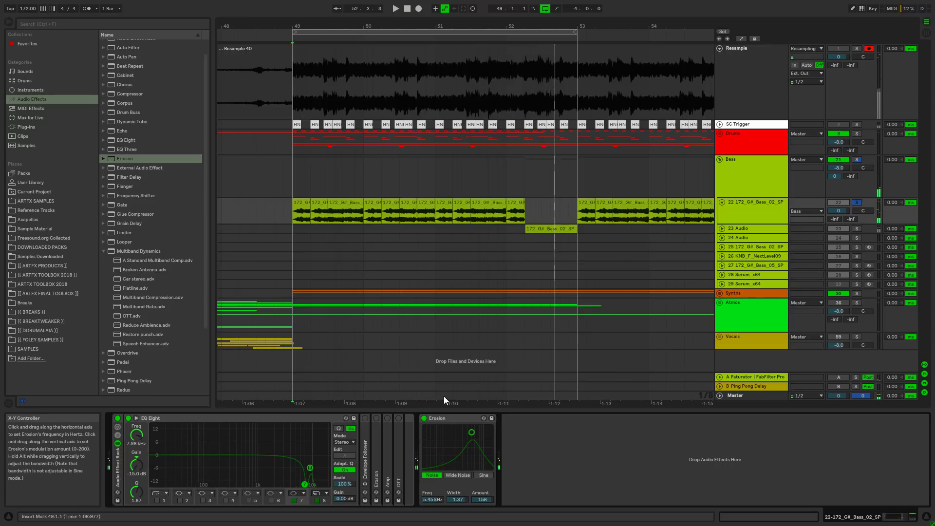
- Lower the added Erosion's amount to 25.8 while auditioning the loop, and delete that Erosion from the track
{"action": "left_click", "coordinate": [445, 415]}
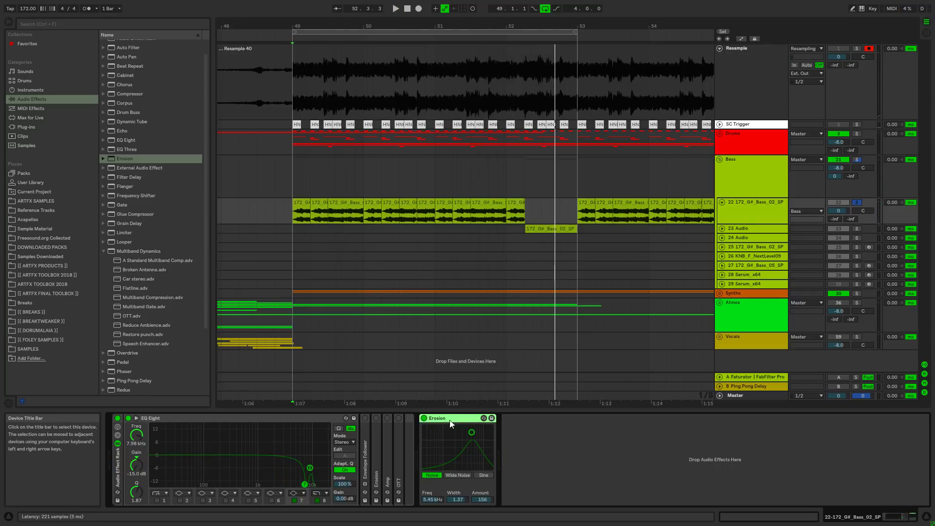
{"action": "left_click_drag", "start_coordinate": [482, 499], "coordinate": [482, 519]}
{"action": "key", "text": "space"}
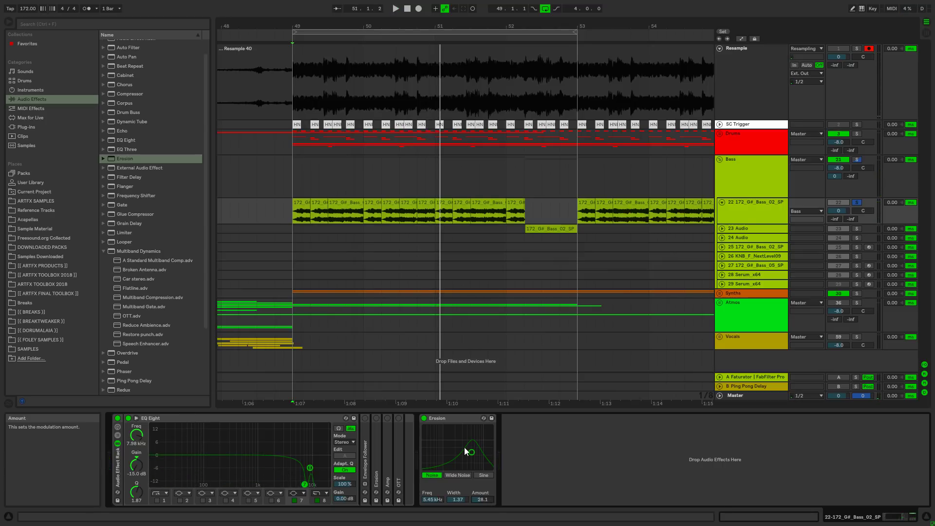
{"action": "left_click_drag", "start_coordinate": [485, 496], "coordinate": [486, 500]}
{"action": "left_click", "coordinate": [440, 419]}
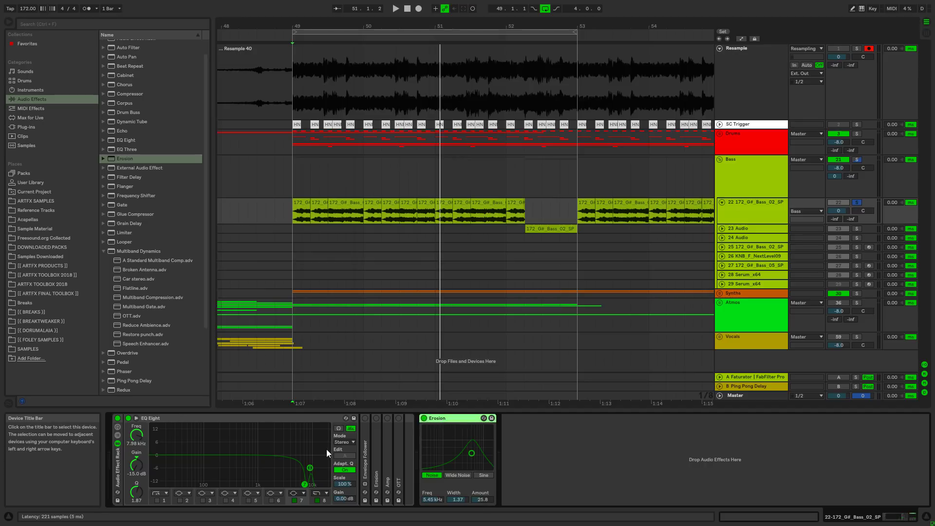
{"action": "key", "text": "Delete"}
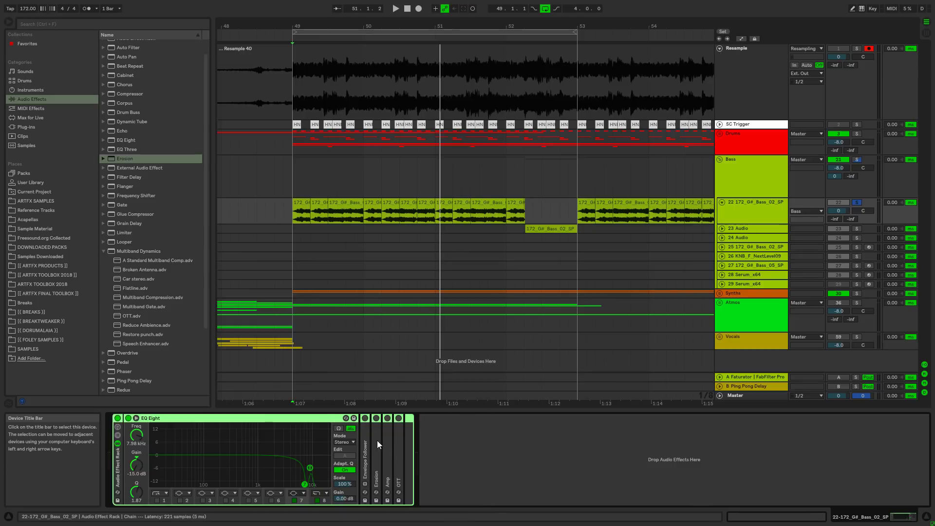
- Unfold and activate the Erosion inside the Audio Effect Rack, and try to adjust its amount
{"action": "double_click", "coordinate": [377, 442]}
{"action": "left_click", "coordinate": [375, 418]}
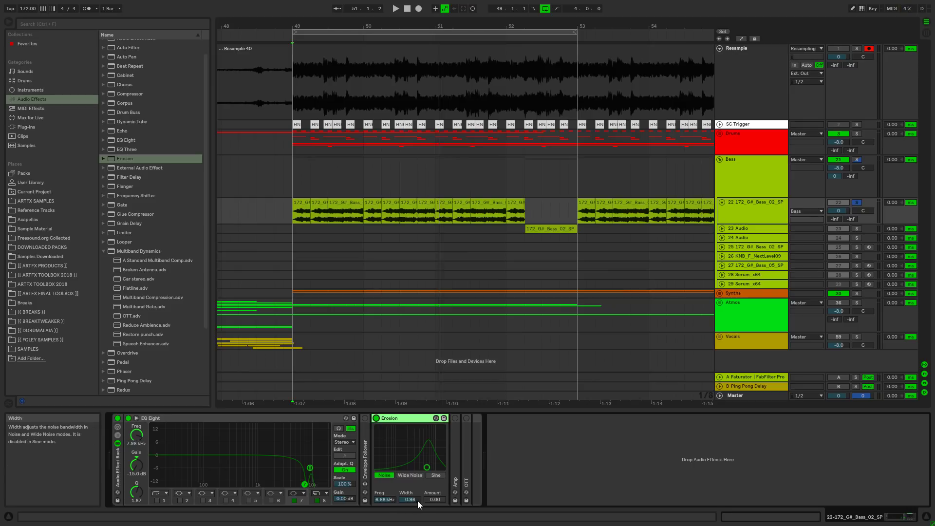
{"action": "left_click", "coordinate": [435, 499]}
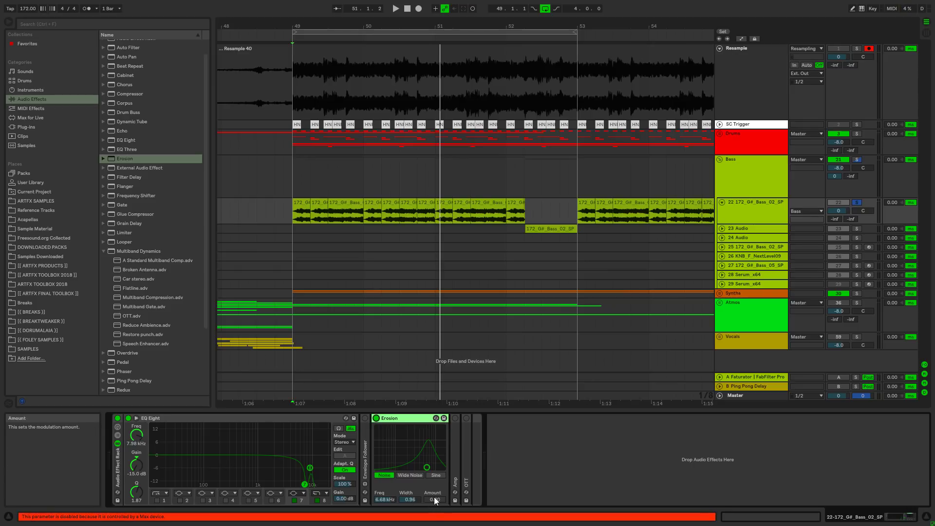
- Unfold and activate the rack's Envelope Follower, and map it to Erosion's Amount parameter
{"action": "double_click", "coordinate": [364, 454]}
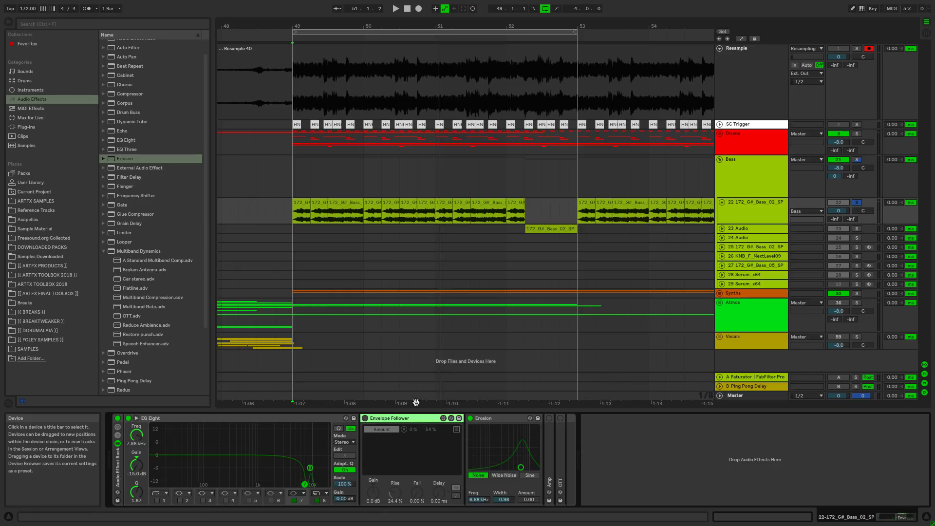
{"action": "left_click", "coordinate": [365, 419]}
{"action": "left_click", "coordinate": [371, 428]}
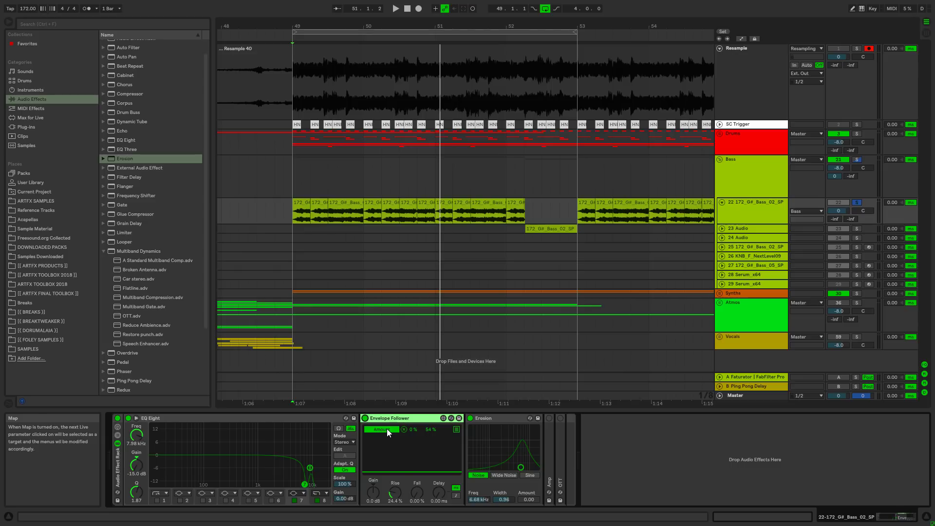
{"action": "left_click", "coordinate": [528, 499]}
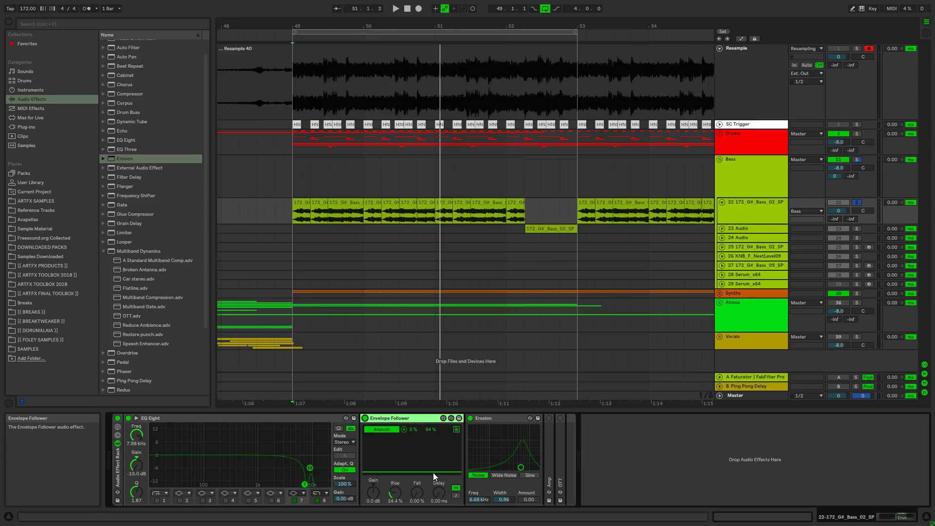
- Inspect the Envelope Follower's list of parameter mappings, return to its envelope display, and play the loop to examine the modulation
{"action": "left_click", "coordinate": [456, 429]}
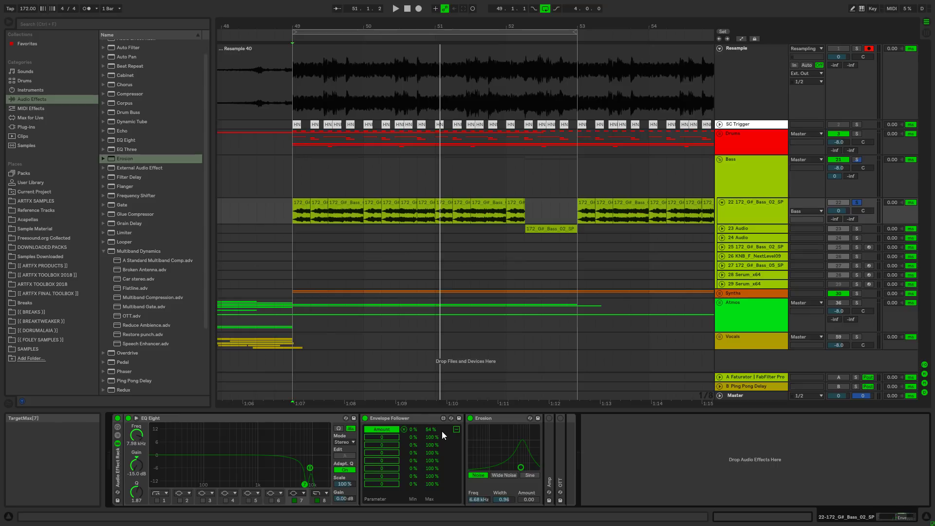
{"action": "left_click", "coordinate": [457, 429]}
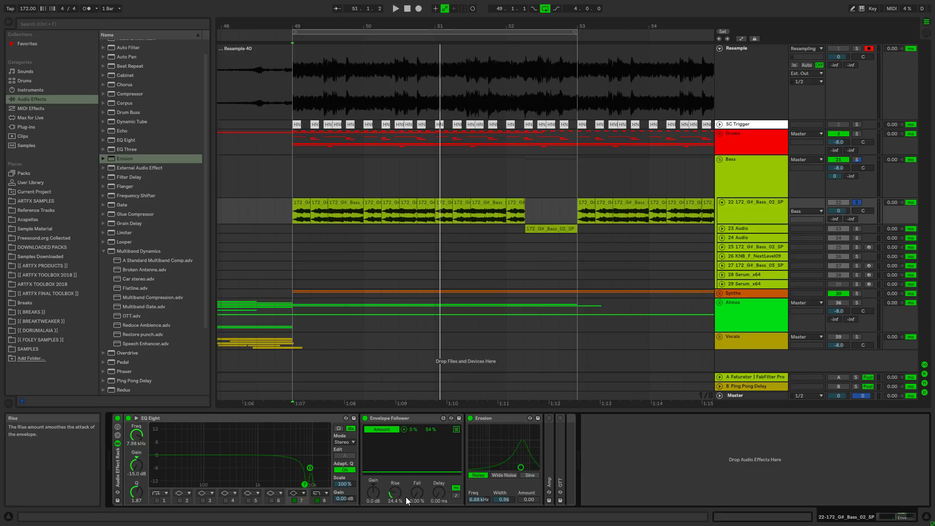
{"action": "key", "text": "space"}
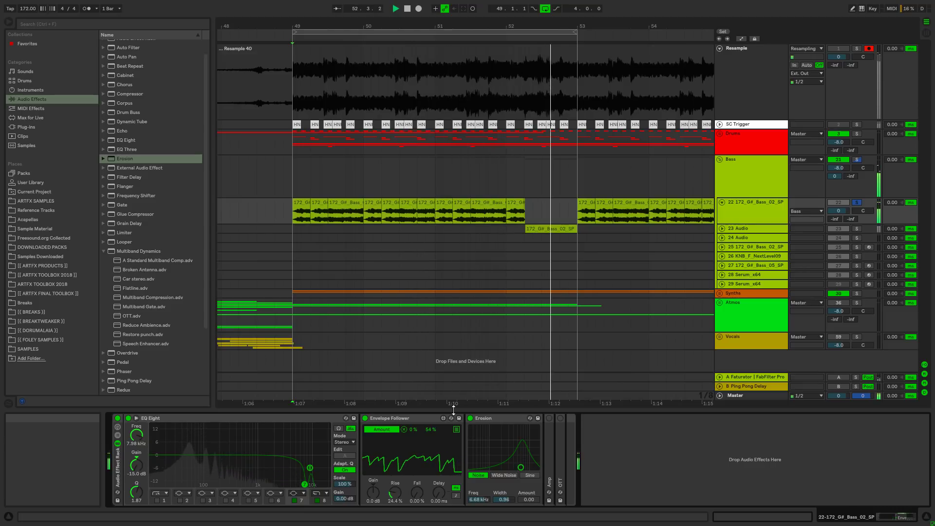
{"action": "key", "text": "space"}
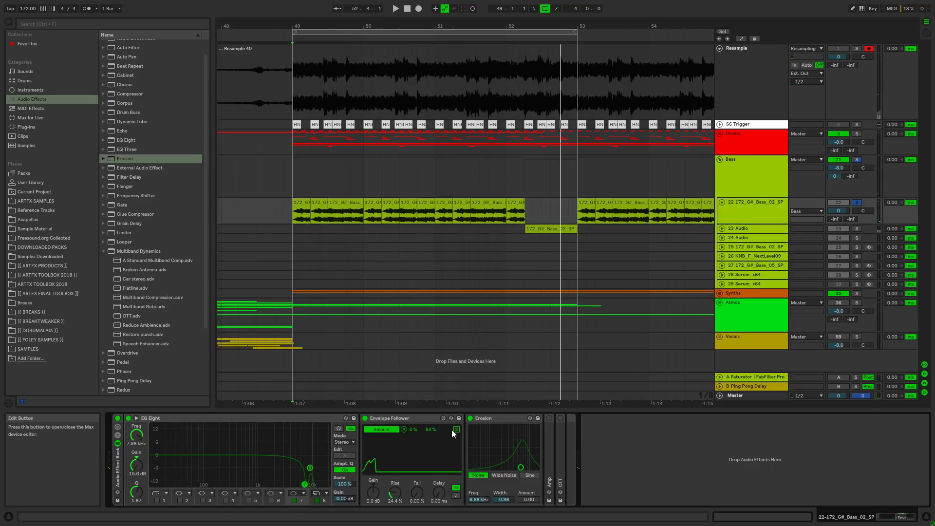
- Audition the loop with the rack's Erosion bypassed, and reactivate it to compare the sound
{"action": "left_click", "coordinate": [470, 417]}
{"action": "key", "text": "space"}
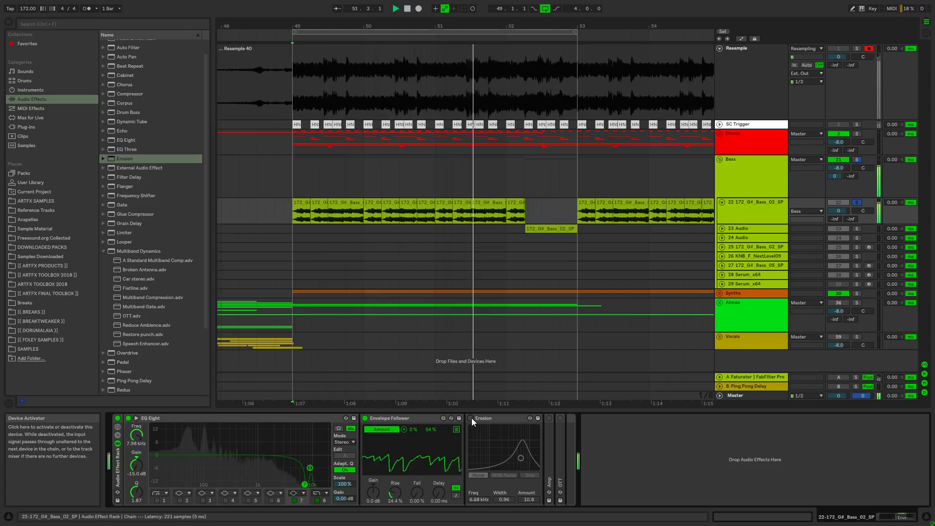
{"action": "left_click", "coordinate": [470, 418]}
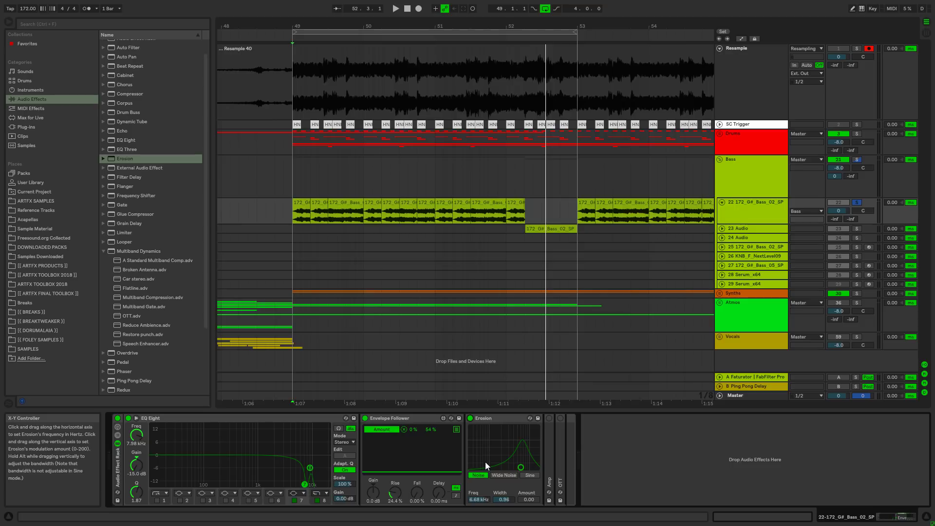
- Unfold and activate the rack's Amp, then audition the loop with it bypassed and reactivate it to compare
{"action": "double_click", "coordinate": [547, 465]}
{"action": "left_click", "coordinate": [550, 418]}
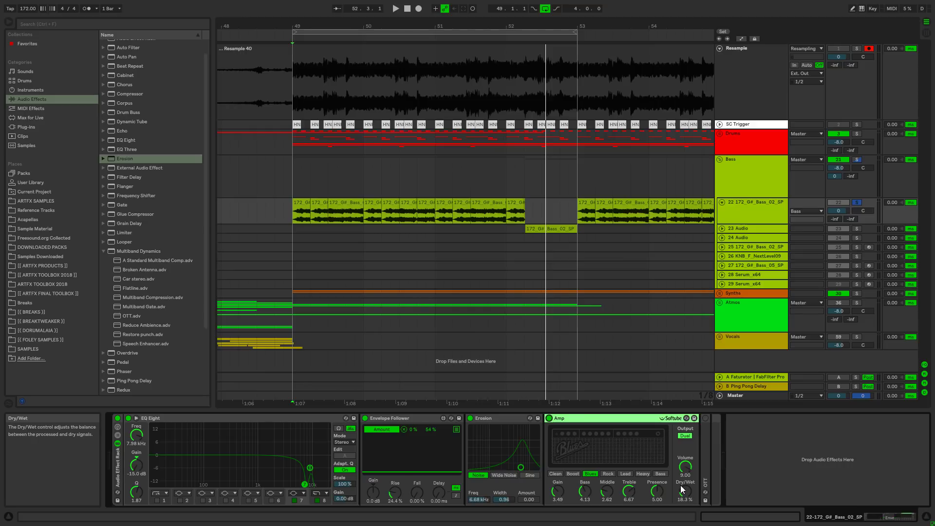
{"action": "left_click", "coordinate": [550, 418]}
{"action": "key", "text": "space"}
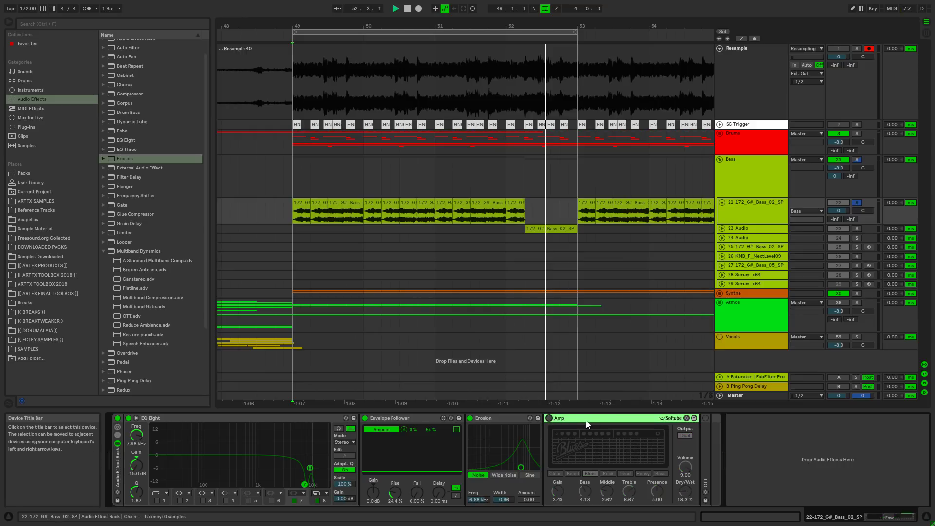
{"action": "left_click", "coordinate": [549, 418]}
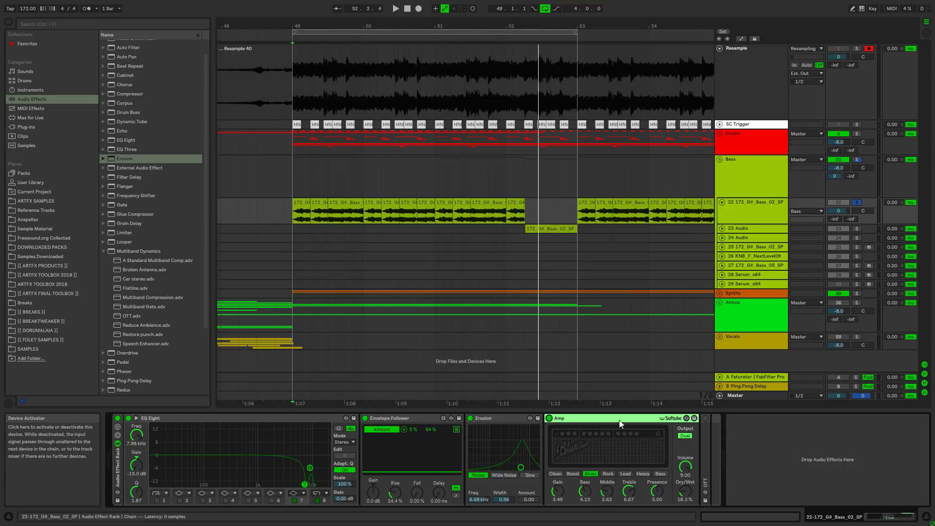
- Unfold the OTT at the end of the Audio Effect Rack's chain and activate it
{"action": "left_click", "coordinate": [706, 455]}
{"action": "double_click", "coordinate": [705, 455]}
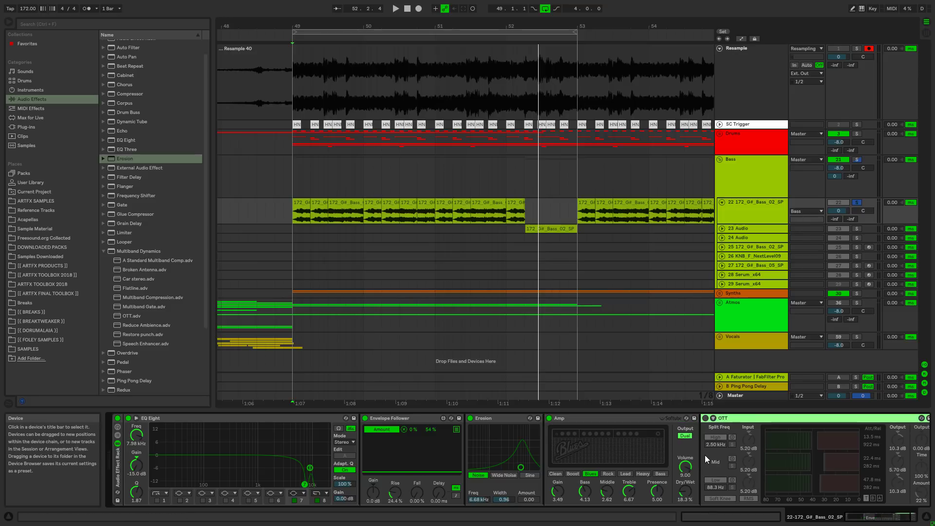
{"action": "left_click", "coordinate": [868, 522]}
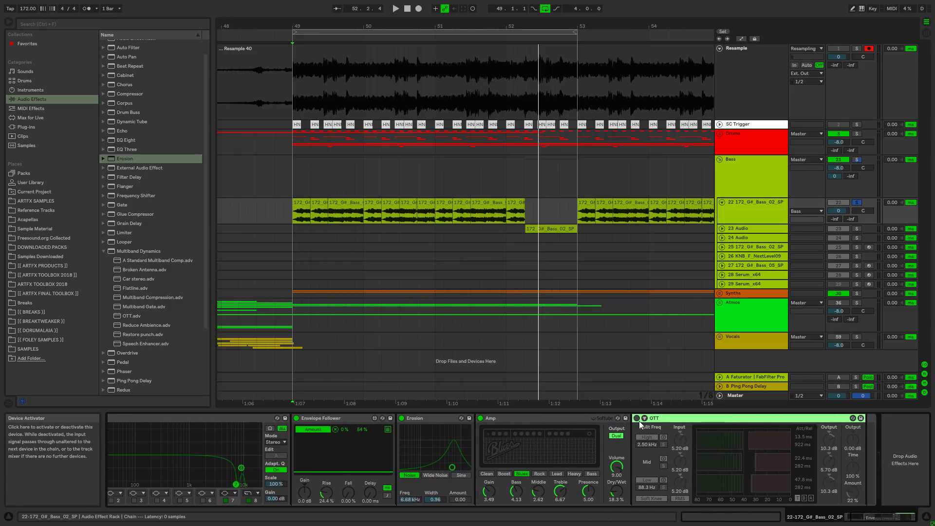
{"action": "left_click", "coordinate": [635, 420]}
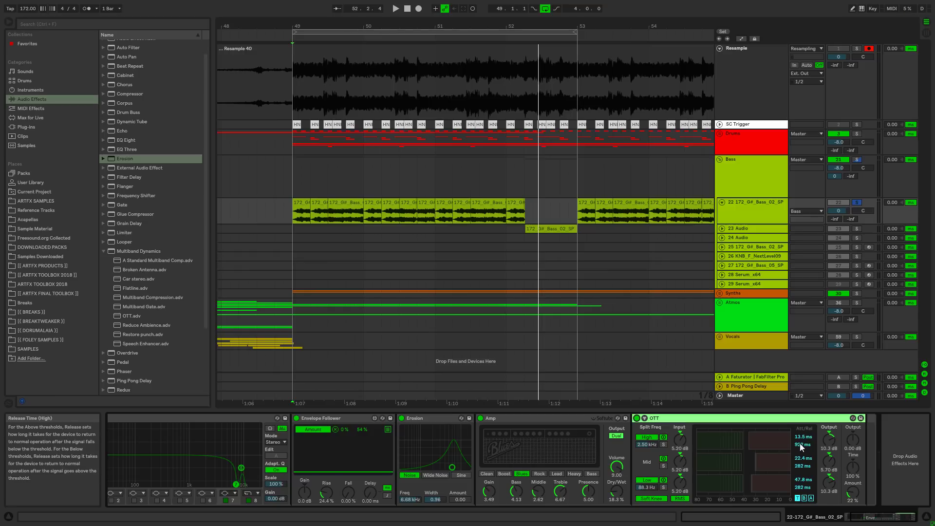
- Set OTT's high-band release to 15.9 ms and its amount to 100 %, and audition the loop
{"action": "left_click_drag", "start_coordinate": [803, 448], "coordinate": [803, 487]}
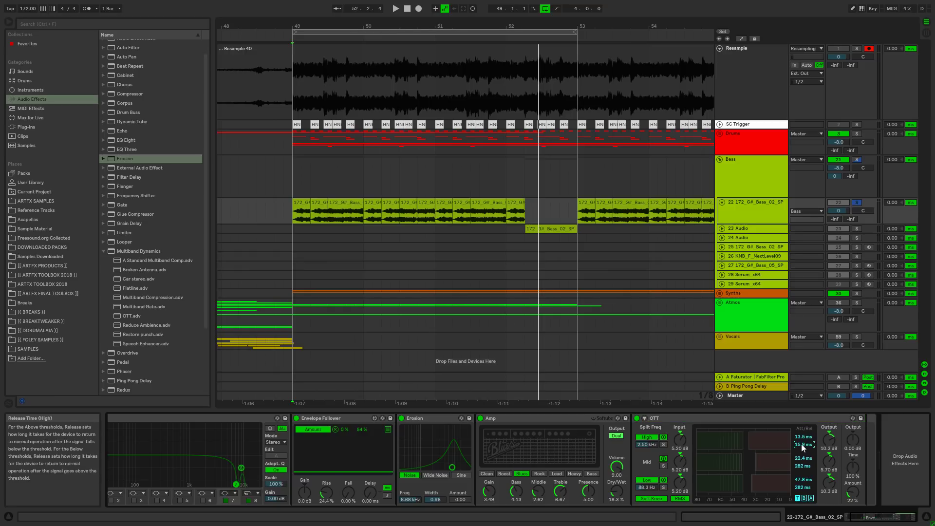
{"action": "left_click_drag", "start_coordinate": [854, 494], "coordinate": [854, 458]}
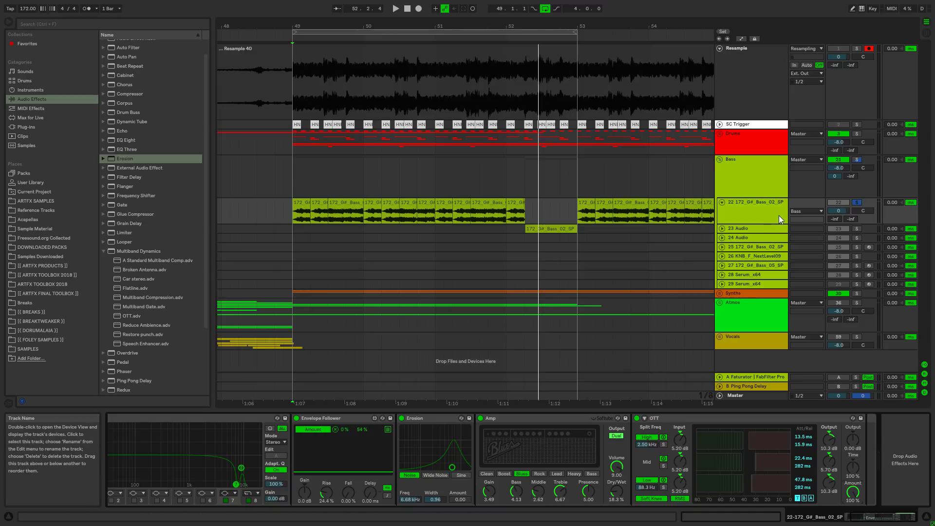
{"action": "key", "text": "space"}
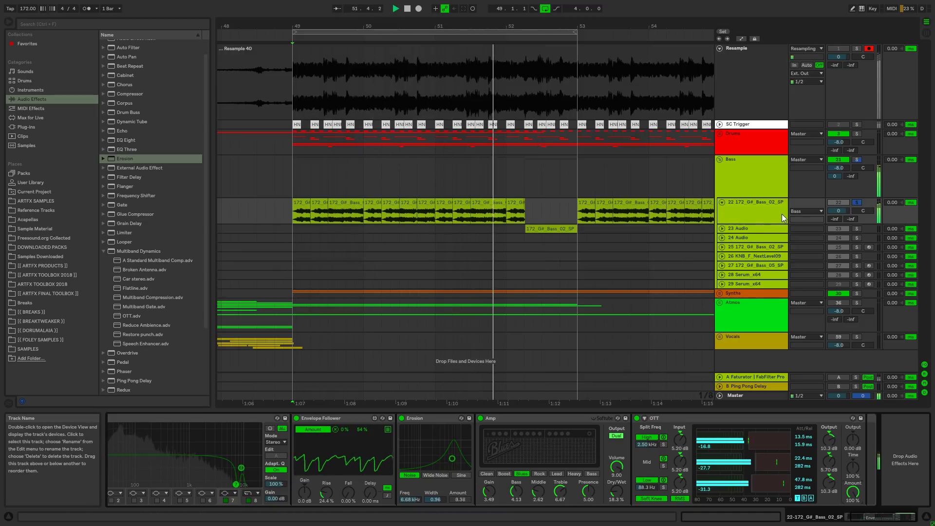
{"action": "key", "text": "space"}
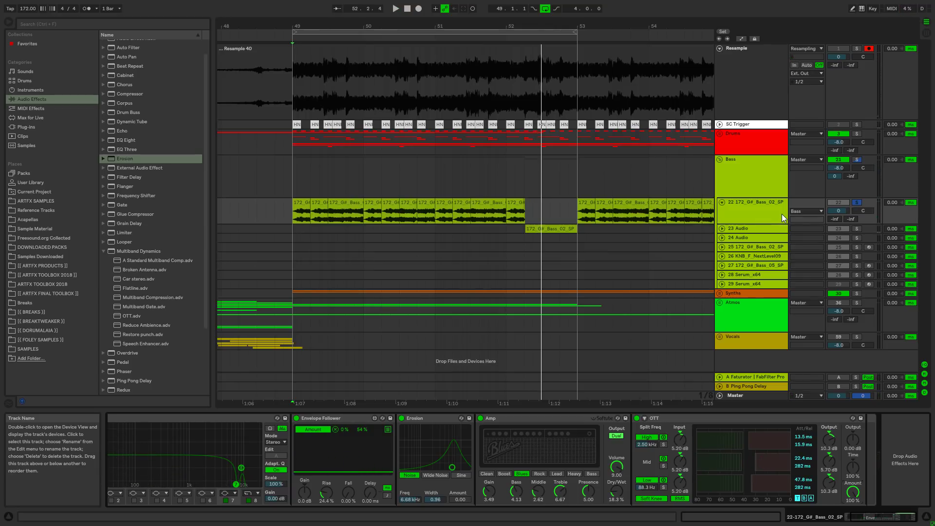
- Try a high-band release of 334 ms in OTT and audition the loop with it
{"action": "left_click_drag", "start_coordinate": [800, 450], "coordinate": [800, 418]}
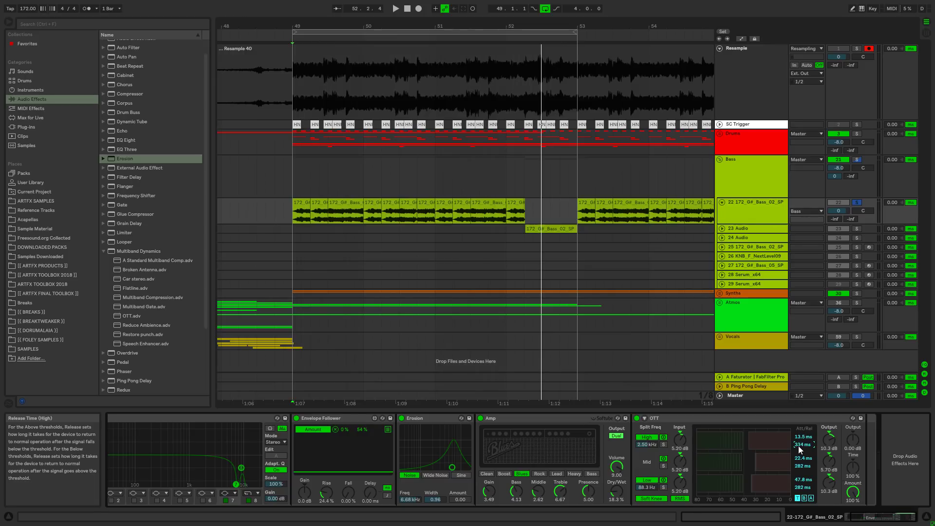
{"action": "key", "text": "space"}
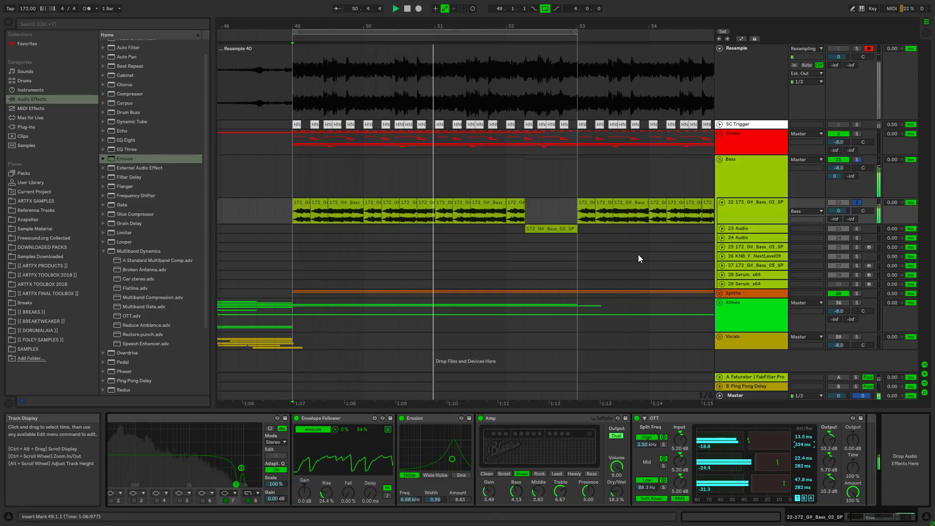
{"action": "key", "text": "space"}
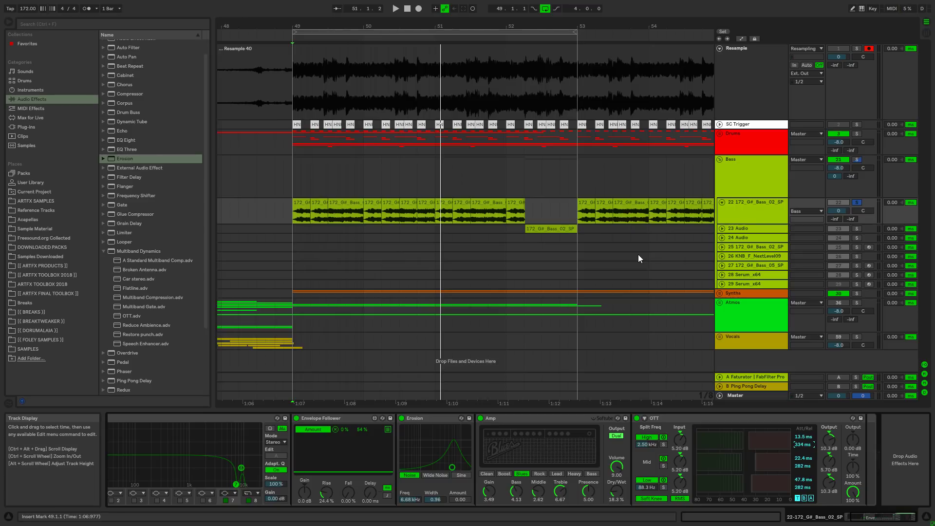
- Undo the recent changes to OTT's high-band release and amount
{"action": "key", "text": "ctrl+z"}
{"action": "key", "text": "ctrl+z"}
{"action": "key", "text": "ctrl+z"}
- Audition the loop with OTT's amount at 100 %, and play it again with the amount set back to 22 %
{"action": "left_click_drag", "start_coordinate": [852, 493], "coordinate": [853, 448]}
{"action": "key", "text": "space"}
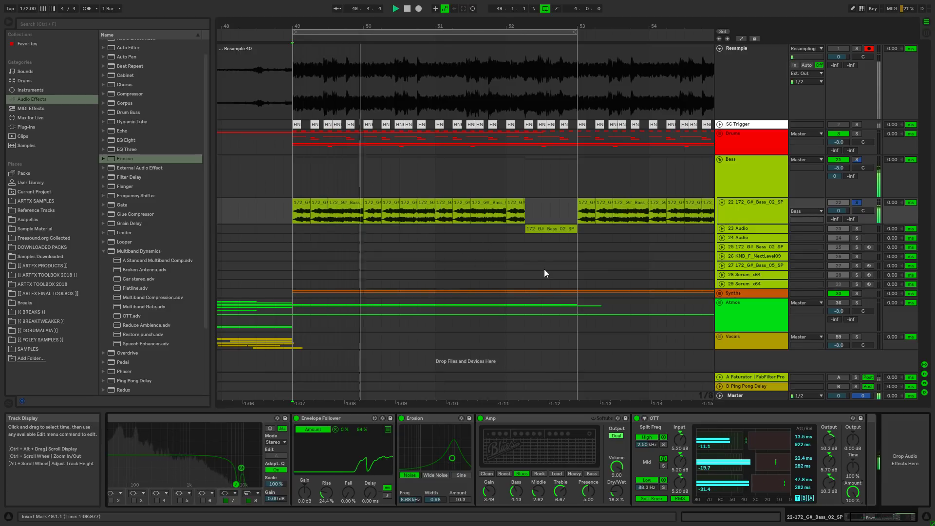
{"action": "key", "text": "space"}
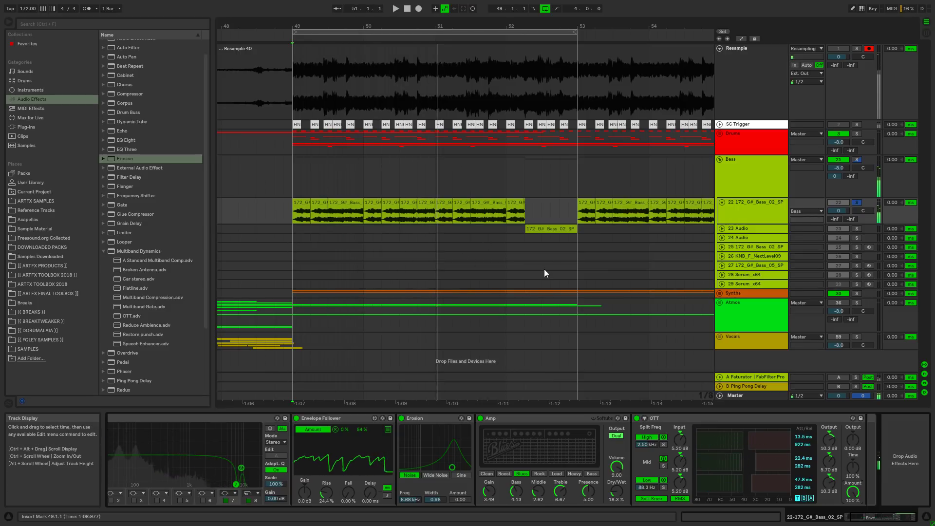
{"action": "left_click_drag", "start_coordinate": [853, 492], "coordinate": [853, 525]}
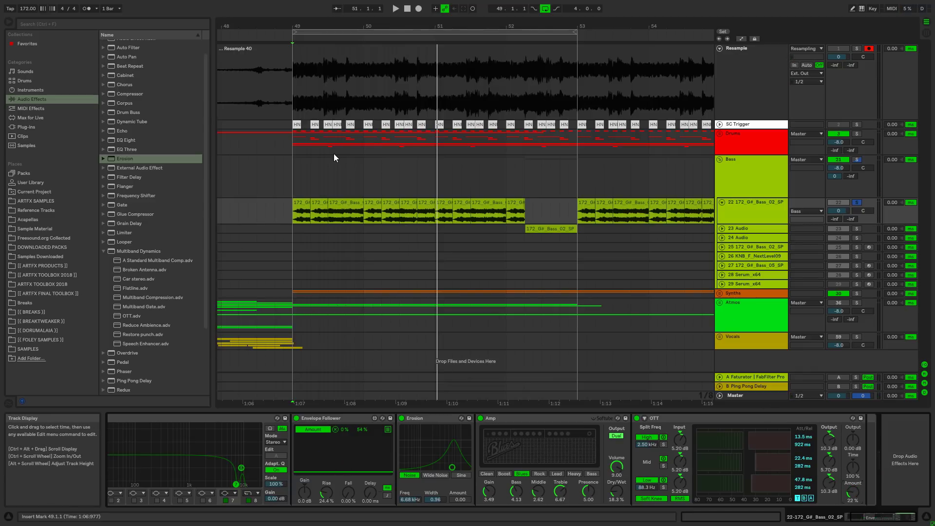
{"action": "key", "text": "space"}
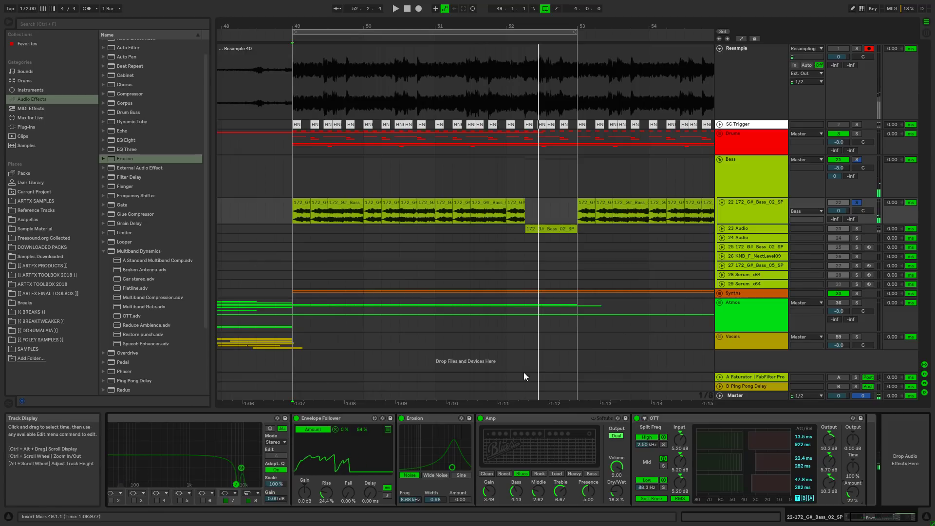
- Unsolo the 172_G#_Bass_02_SP track to hear the full mix, and place the insert marker at the start of bar 49
{"action": "left_click", "coordinate": [844, 521]}
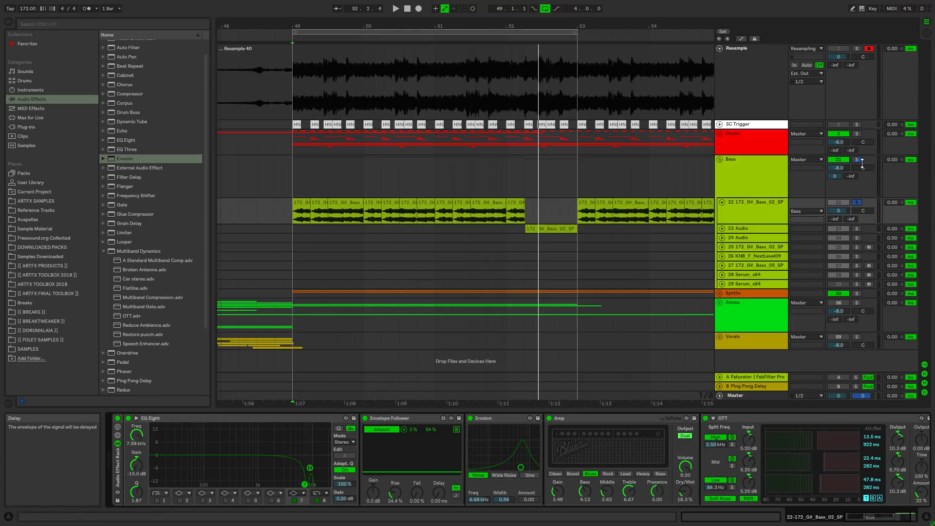
{"action": "left_click", "coordinate": [857, 202]}
{"action": "key", "text": "space"}
{"action": "left_click", "coordinate": [299, 170]}
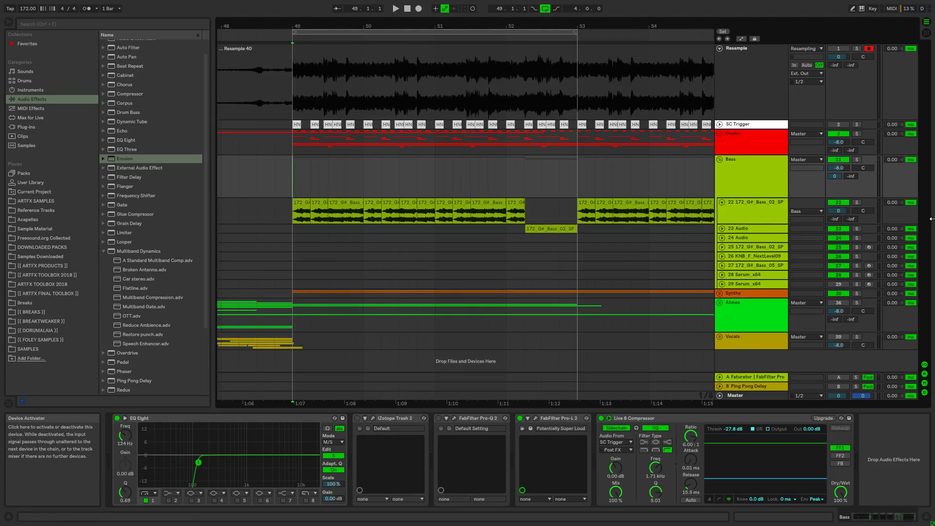
- Play the full mix with the 172_G#_Bass_02_SP track's Audio Effect Rack bypassed, and reactivate the rack to compare the sound
{"action": "left_click", "coordinate": [743, 219]}
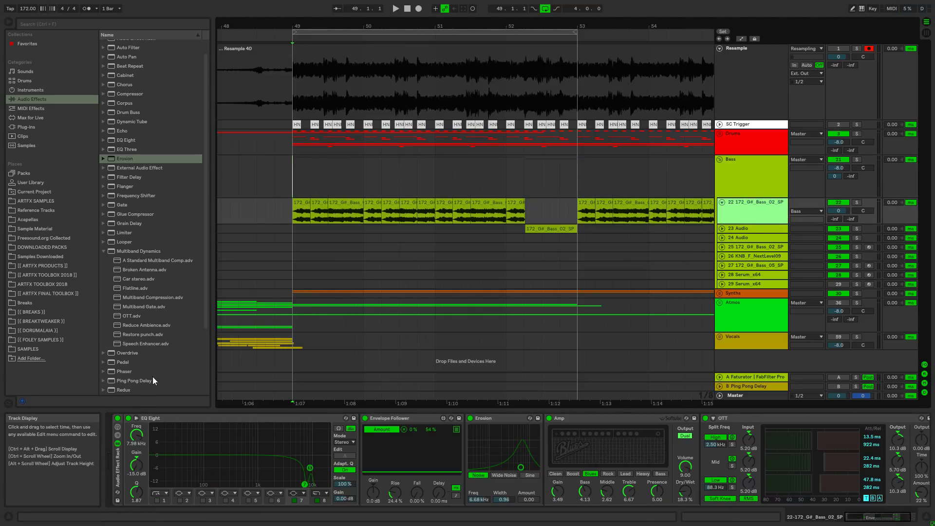
{"action": "left_click", "coordinate": [117, 418]}
{"action": "key", "text": "space"}
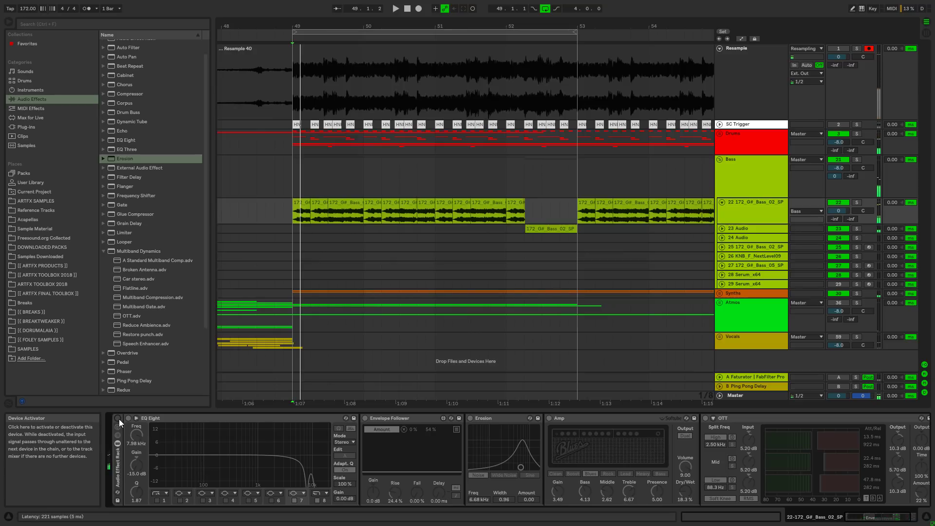
{"action": "left_click", "coordinate": [118, 418]}
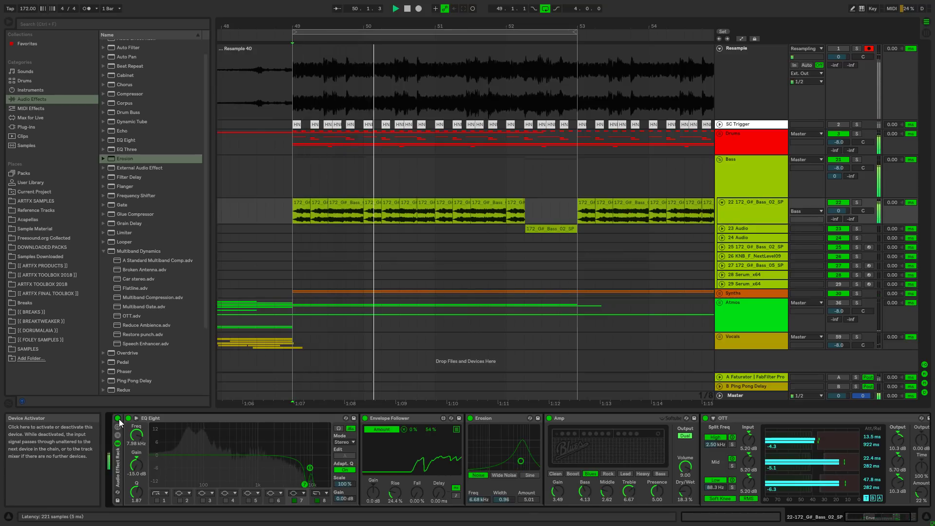